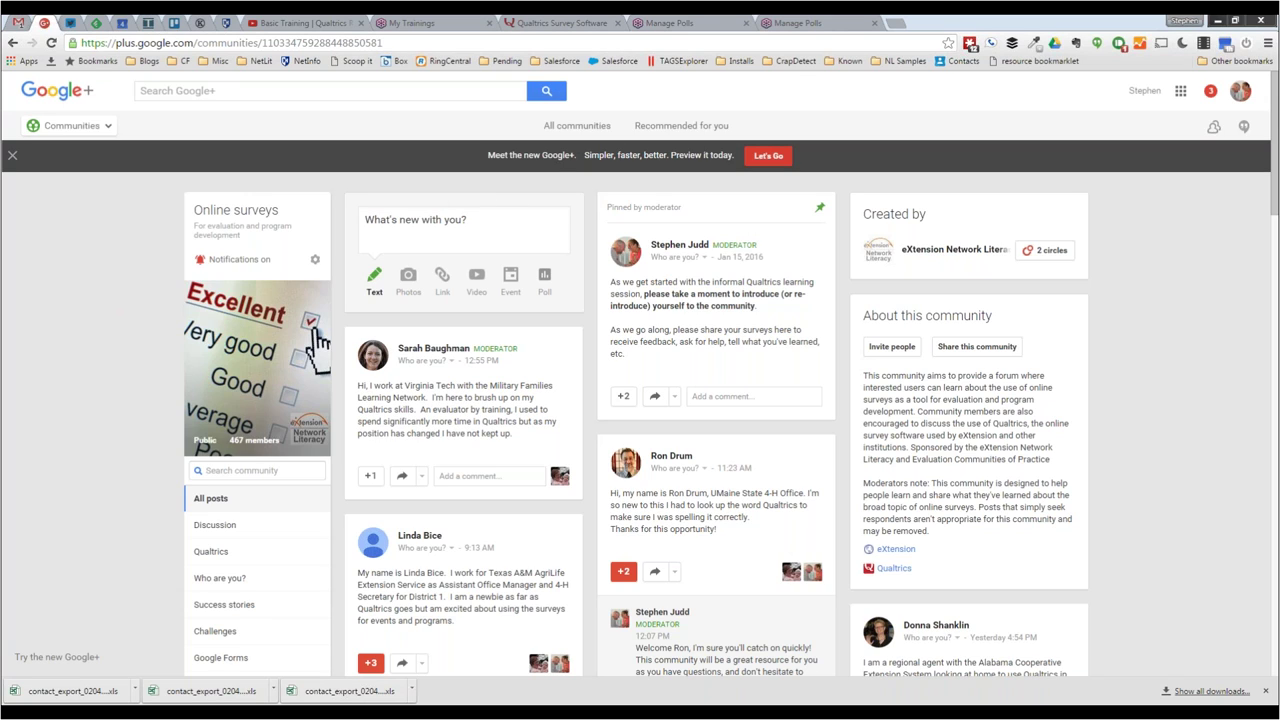
Step: Start a new post in the Online surveys community with the text "Will you please take my survey"
left_click(373, 220)
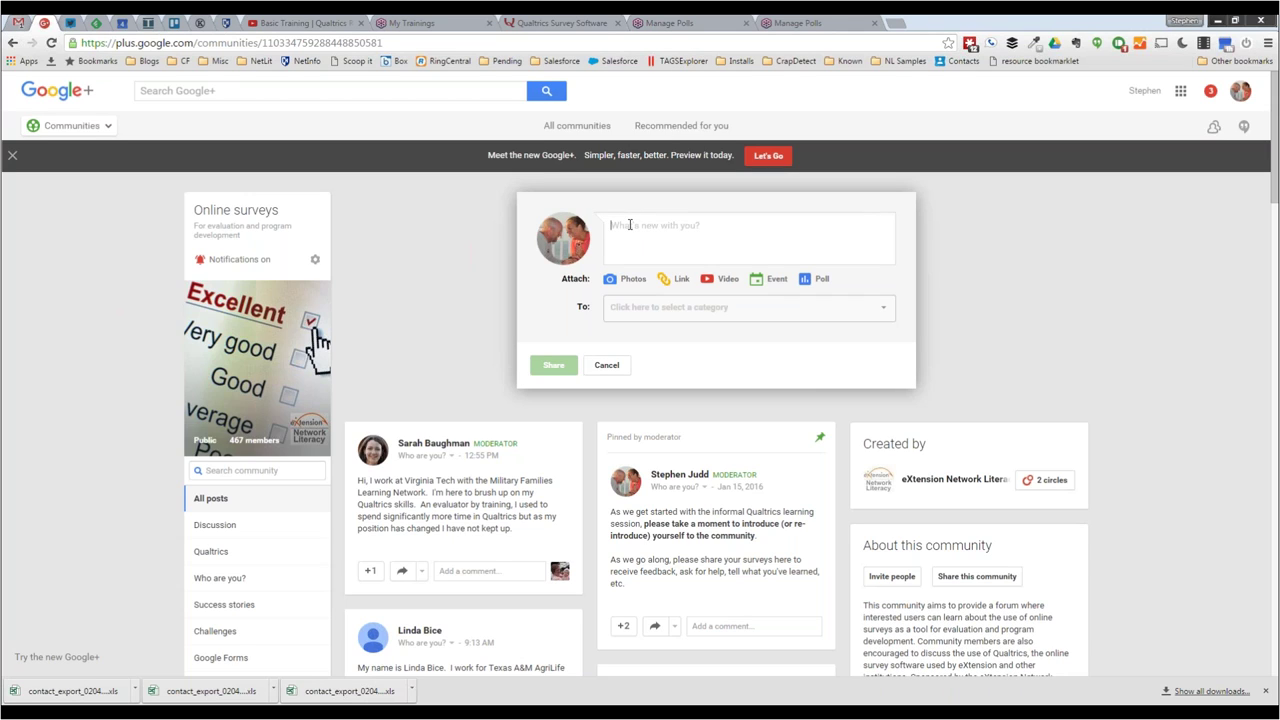
type("Will you please take my survey")
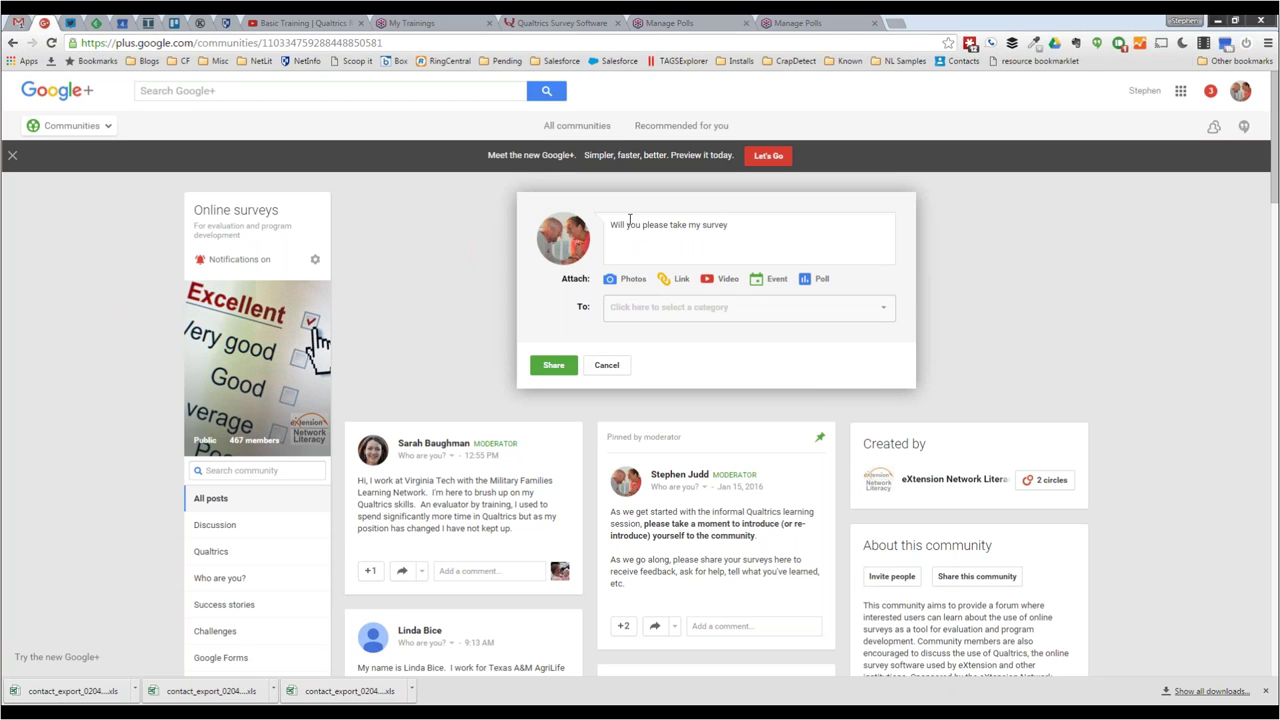
Step: Switch to Qualtrics and copy the anonymous distribution link of the "Online surveys co-learning signup" survey
left_click(565, 24)
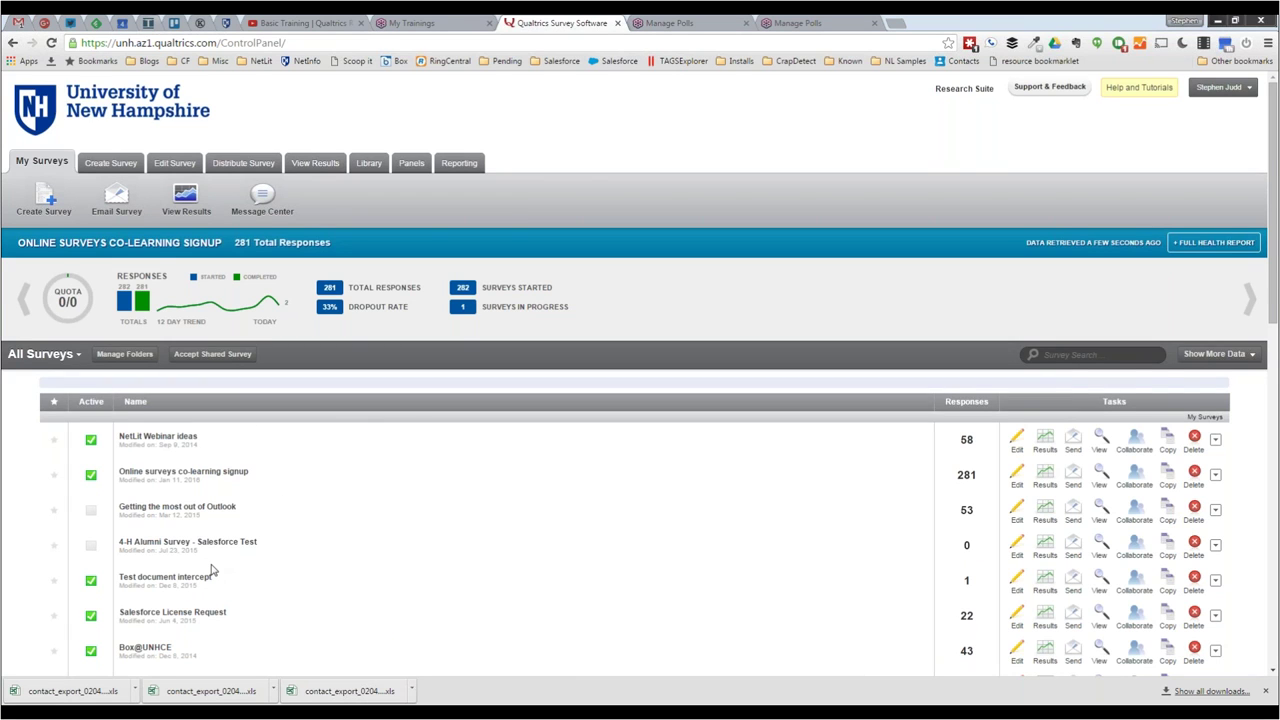
scroll(215, 571, "down", 2)
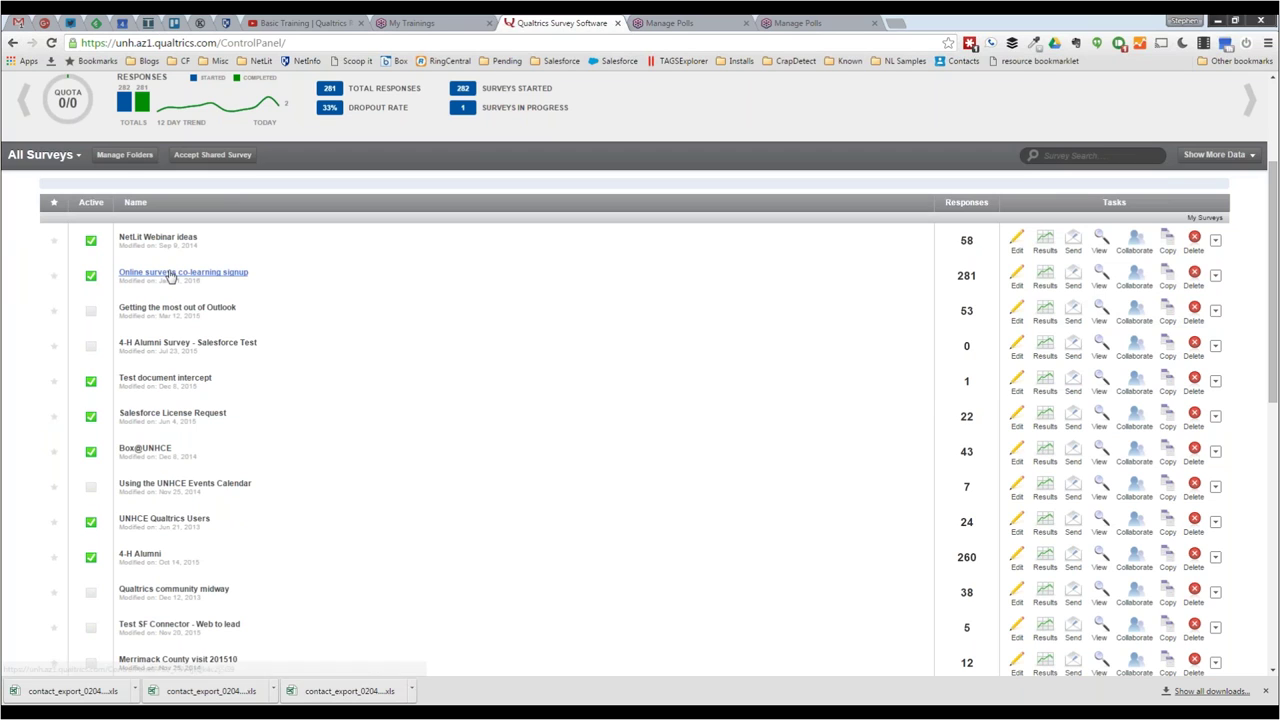
left_click(199, 279)
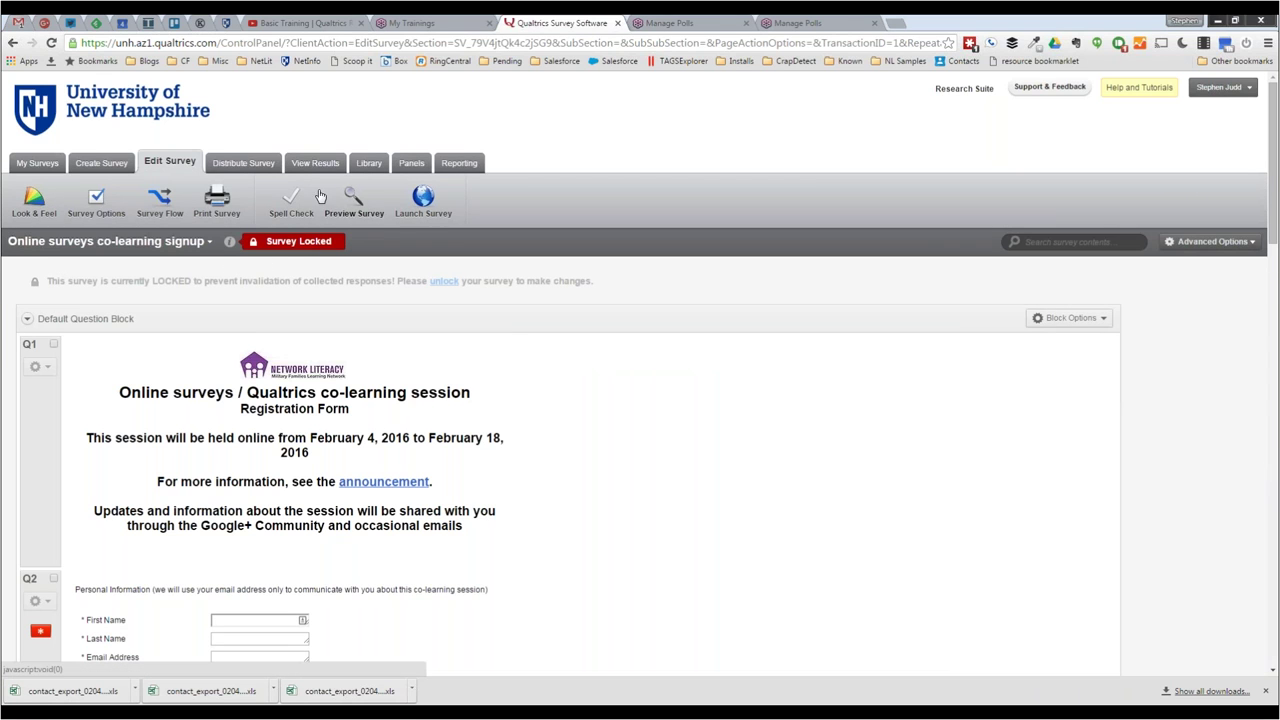
left_click(249, 163)
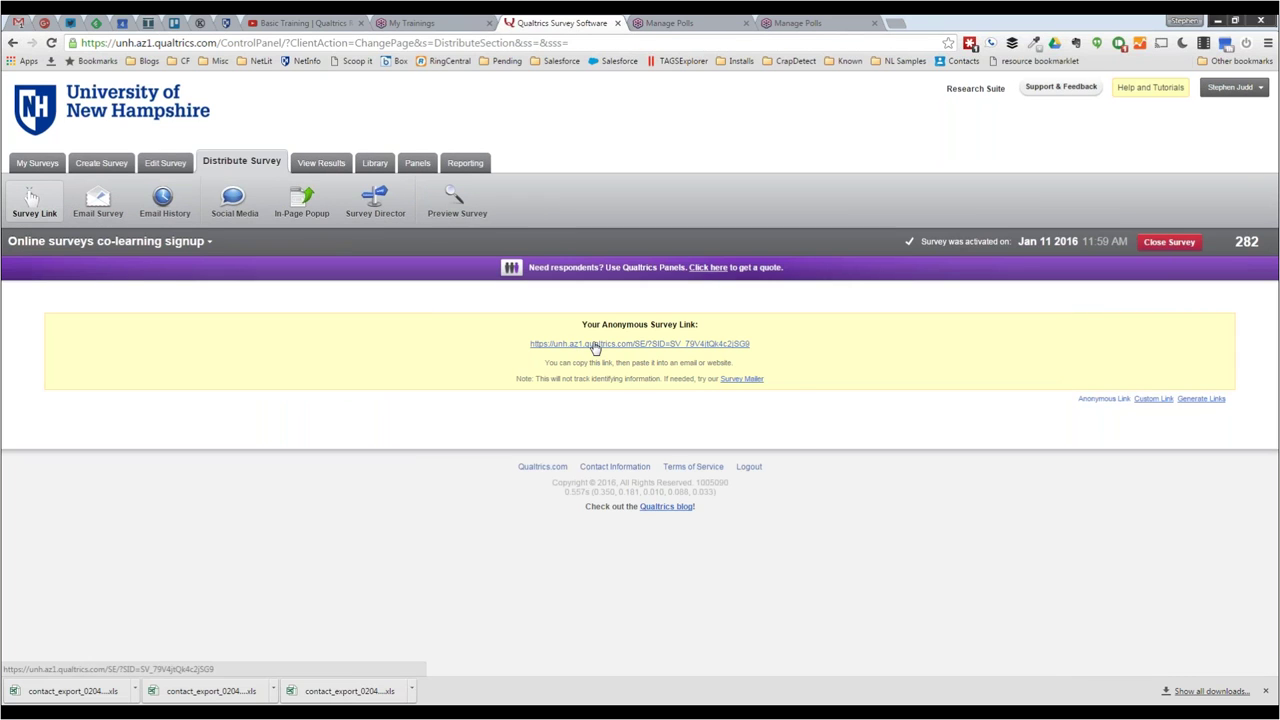
right_click(594, 346)
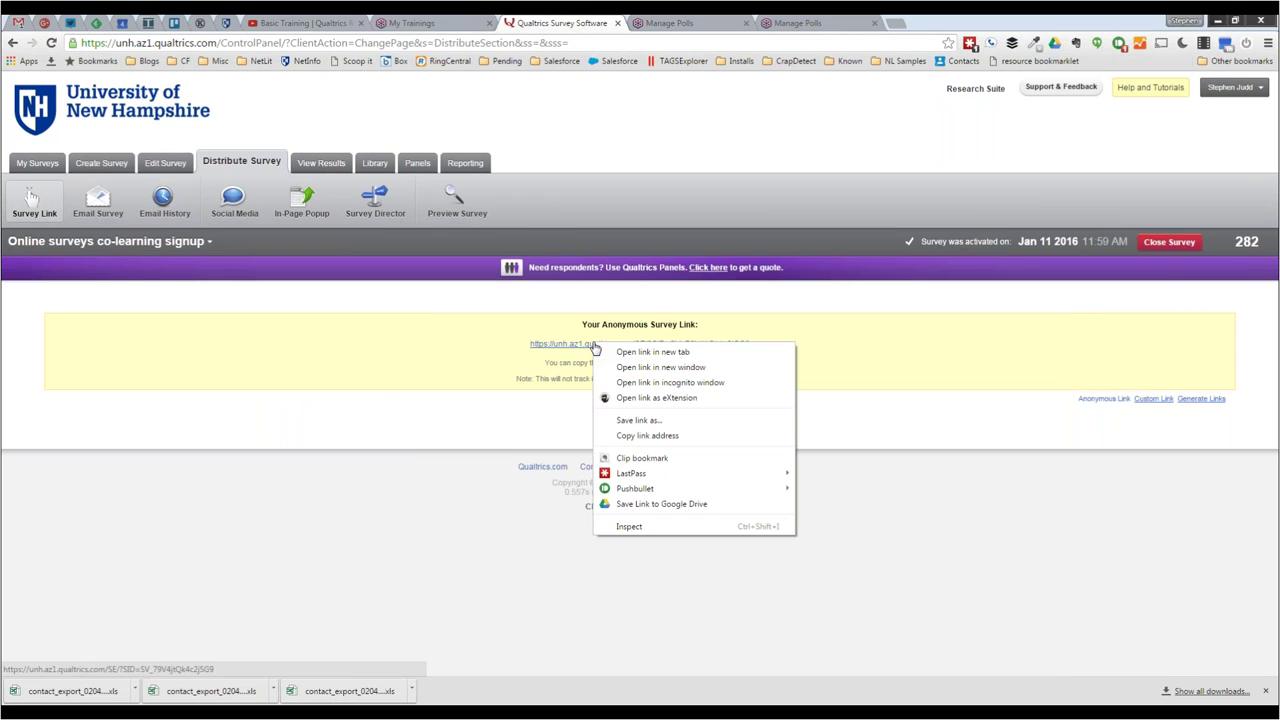
left_click(637, 436)
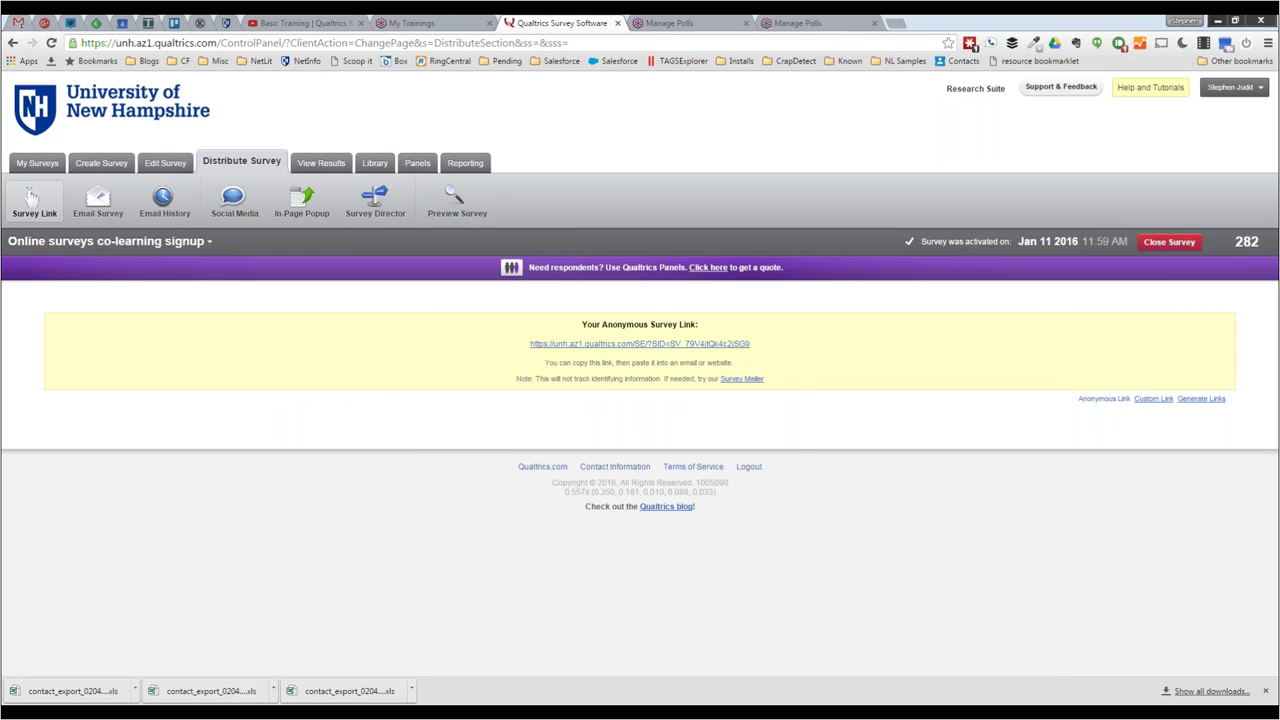
Step: Back in Google+, add the copied survey link to the draft post, check the available categories, and discard the post
left_click(44, 22)
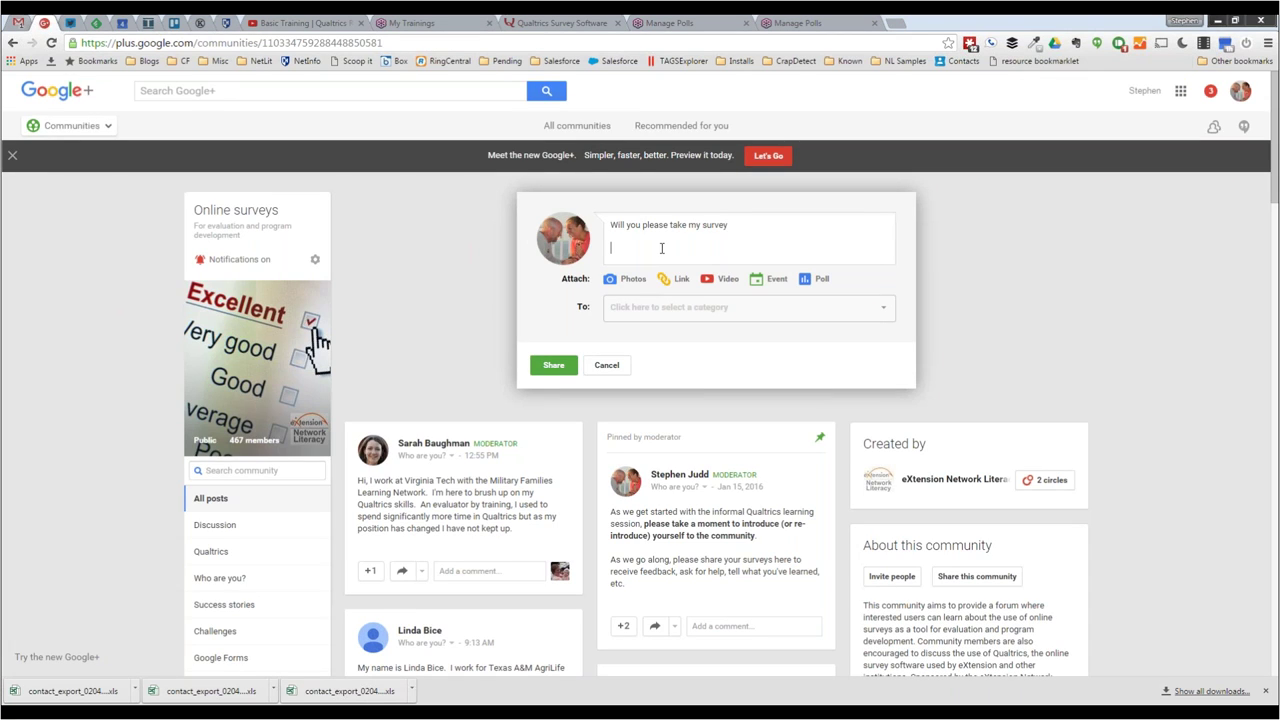
key("ctrl+v")
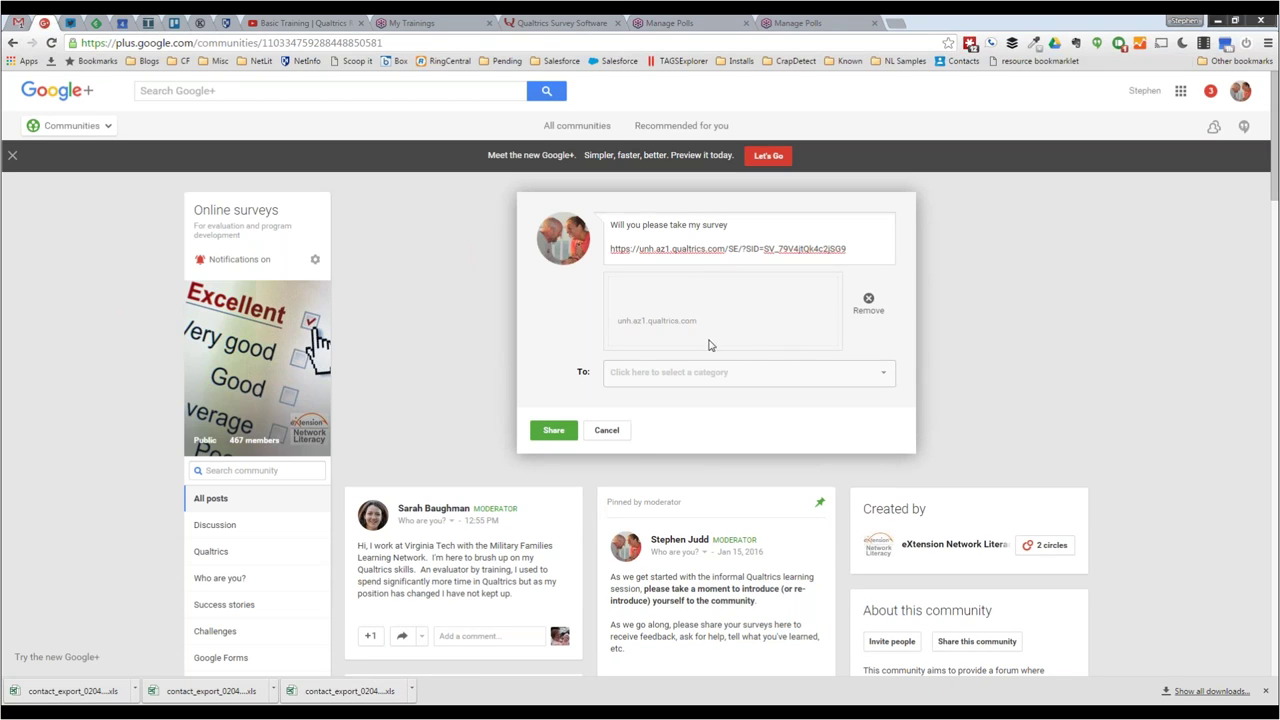
left_click(719, 377)
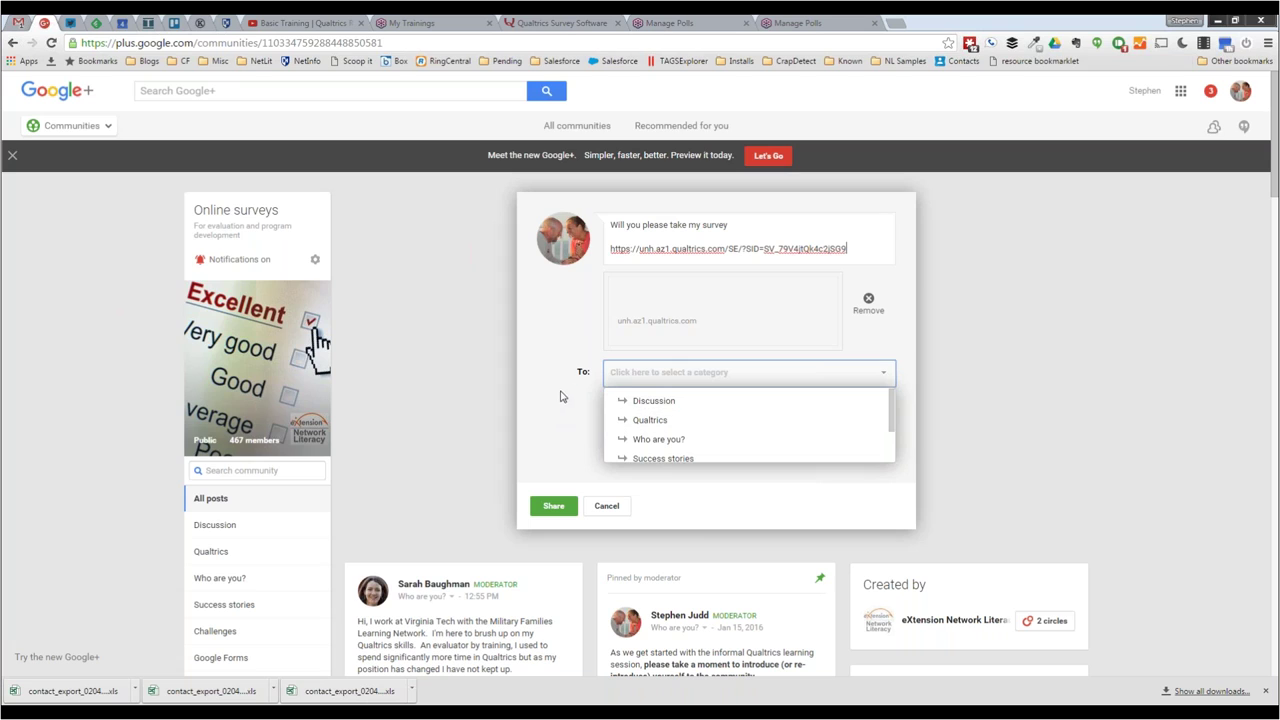
left_click(546, 384)
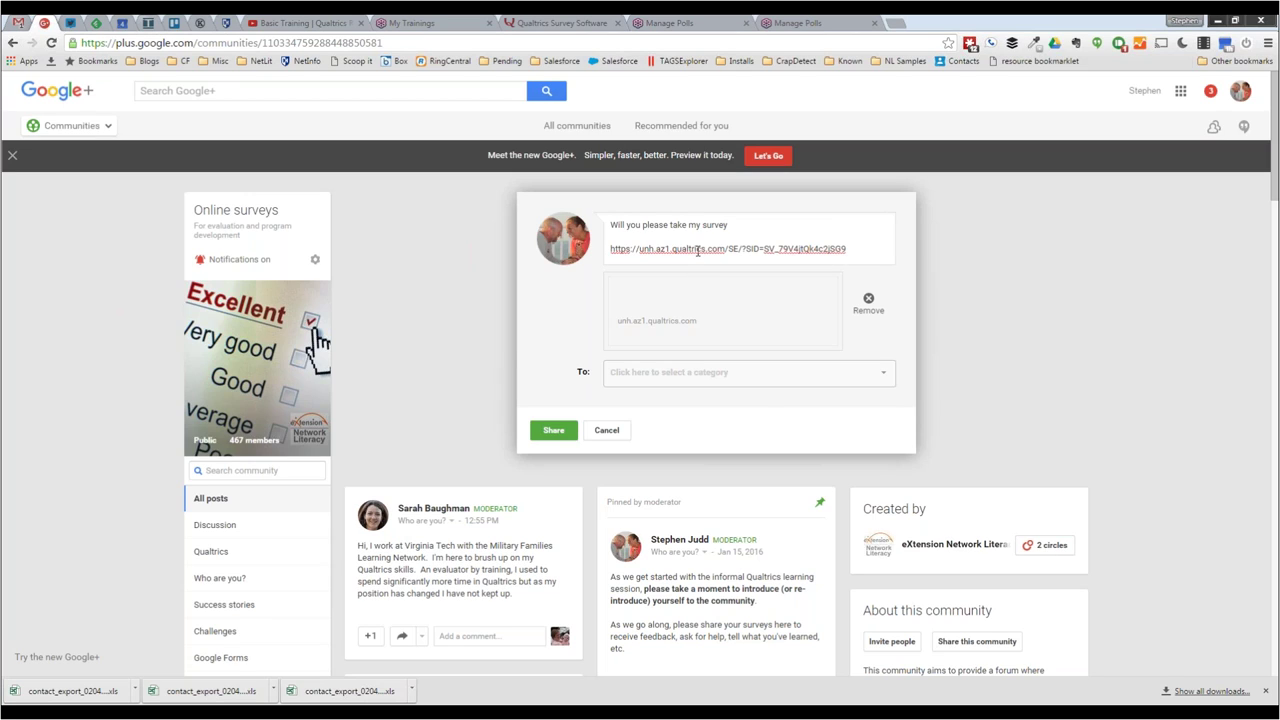
left_click(606, 430)
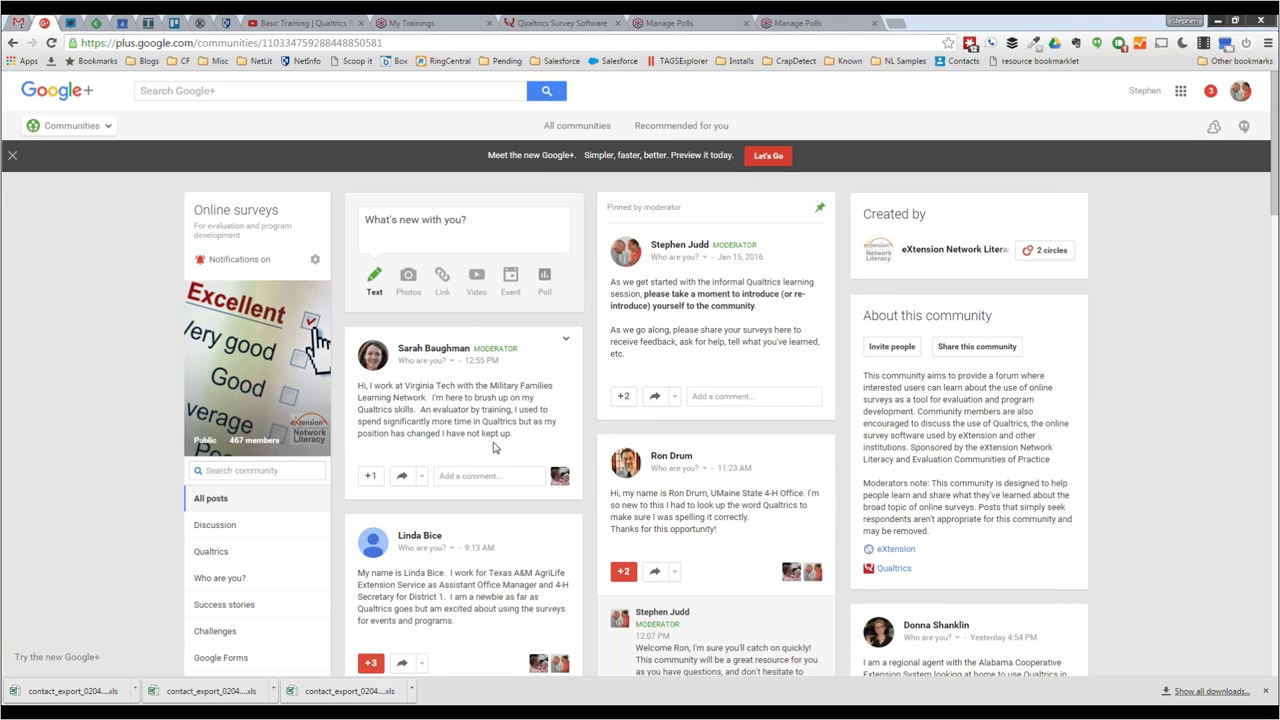
scroll(493, 447, "down", 3)
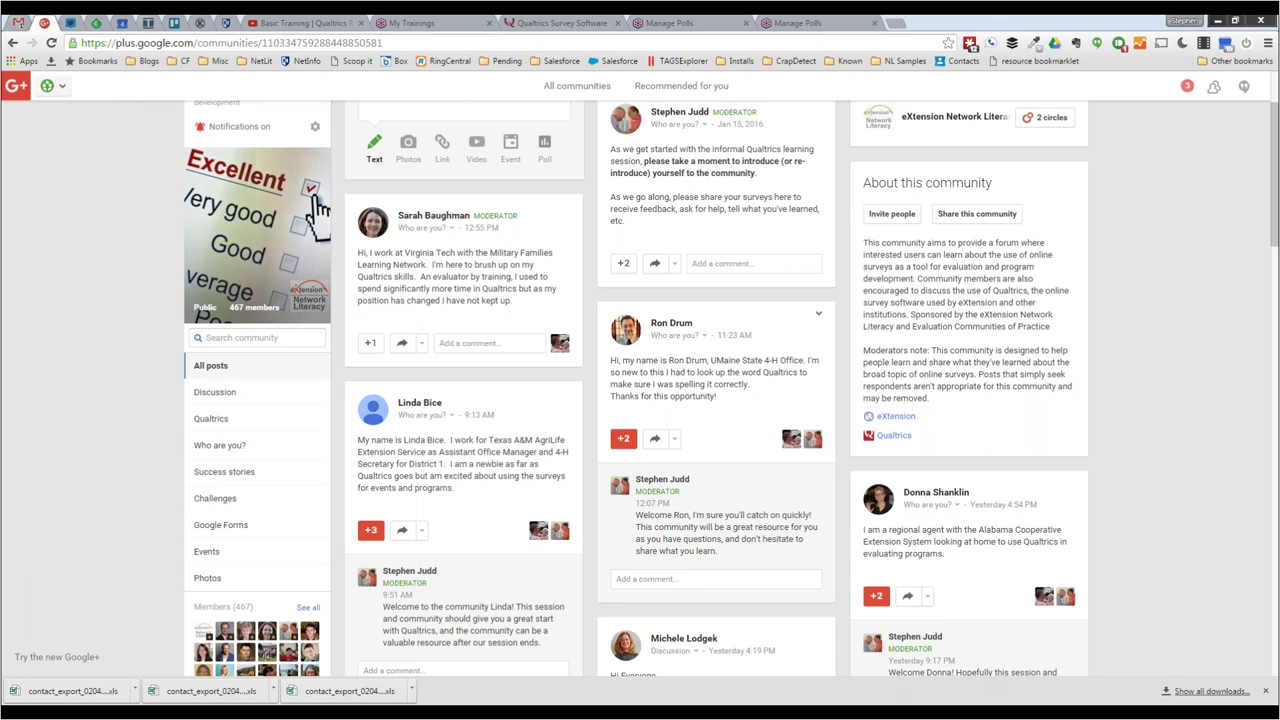
scroll(640, 380, "up", 2)
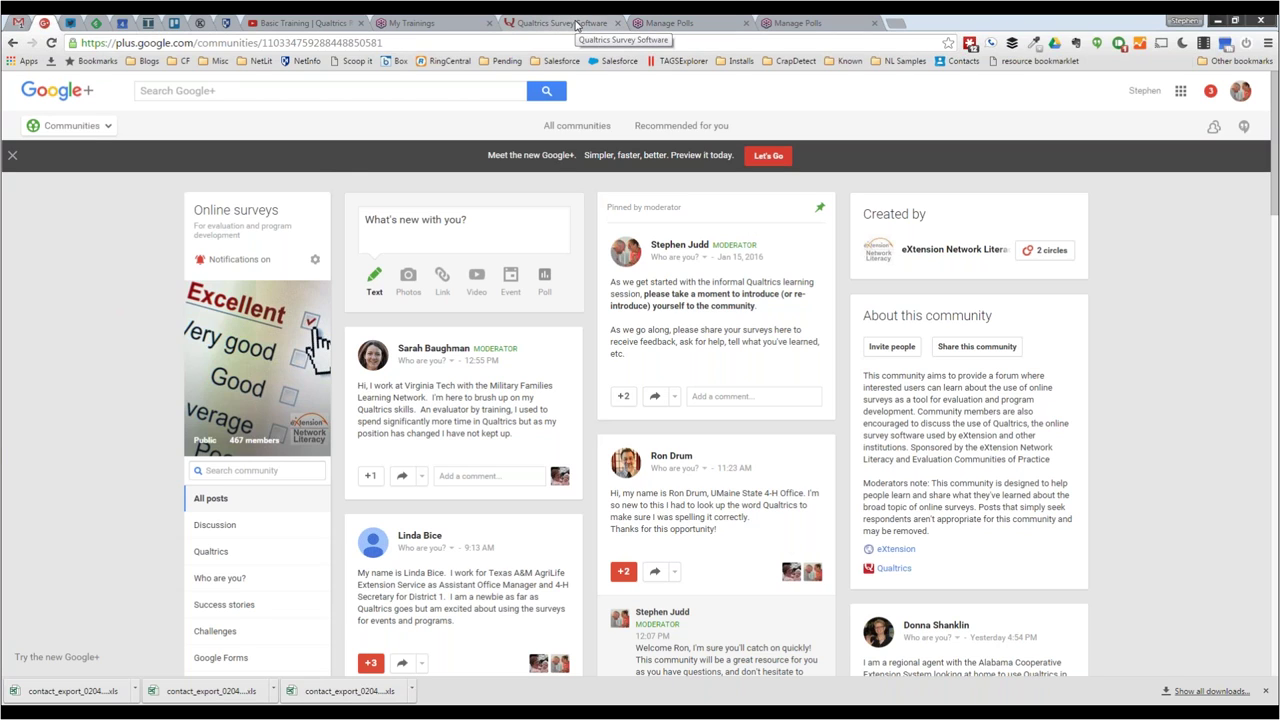
Step: Switch to Qualtrics and open the "Getting the most out of Outlook" survey from the survey list for editing
left_click(577, 25)
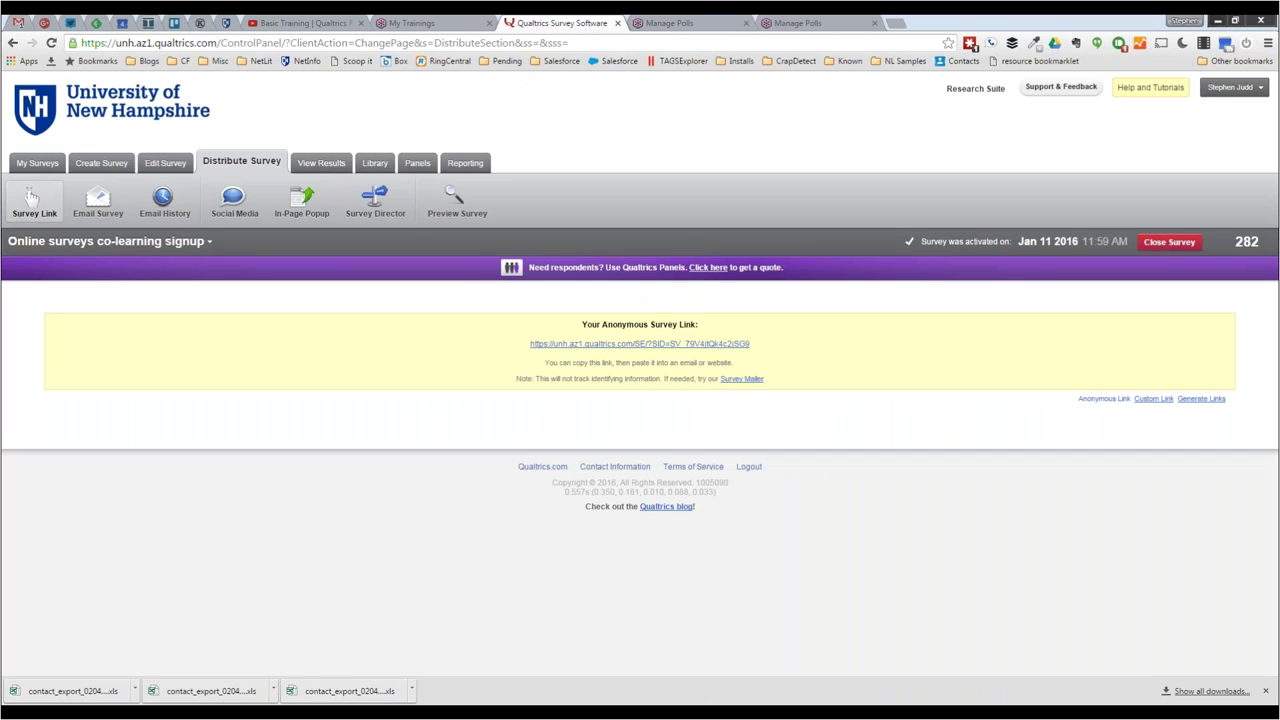
left_click(35, 163)
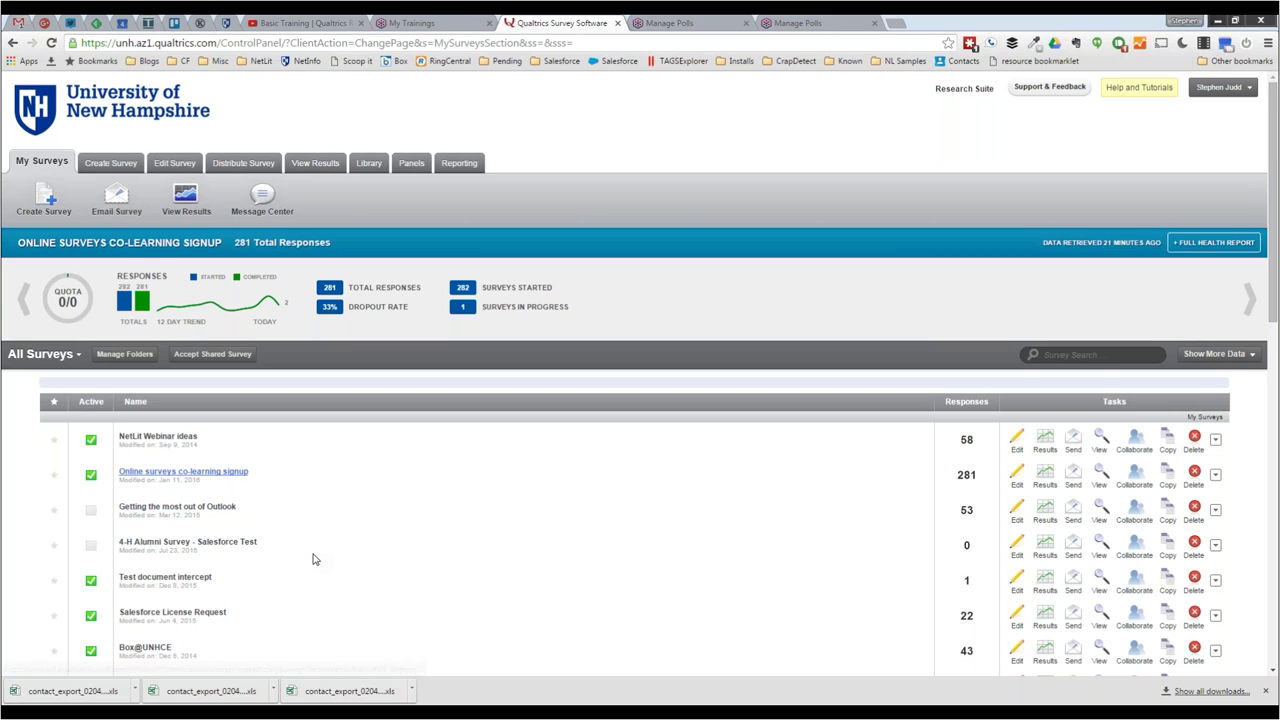
scroll(313, 558, "down", 2)
scroll(313, 558, "down", 2)
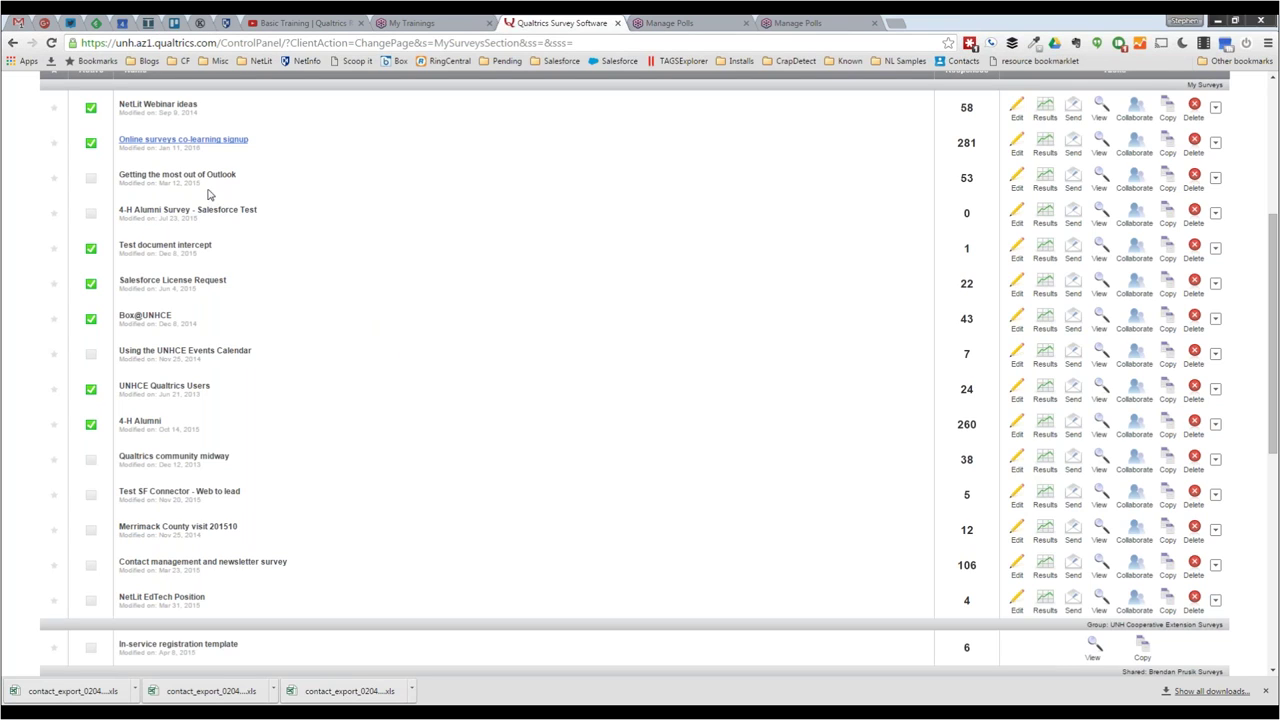
left_click(174, 177)
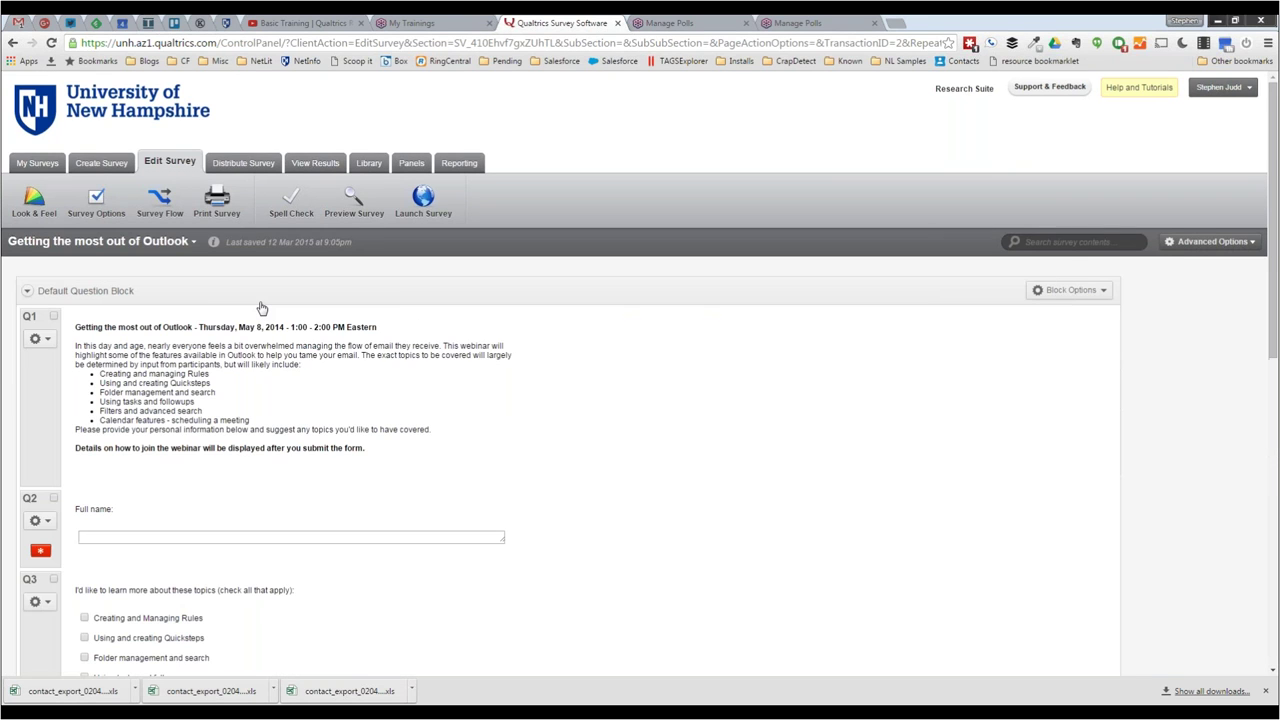
Step: In the survey options, start a new custom end-of-survey message in the personal library
left_click(97, 214)
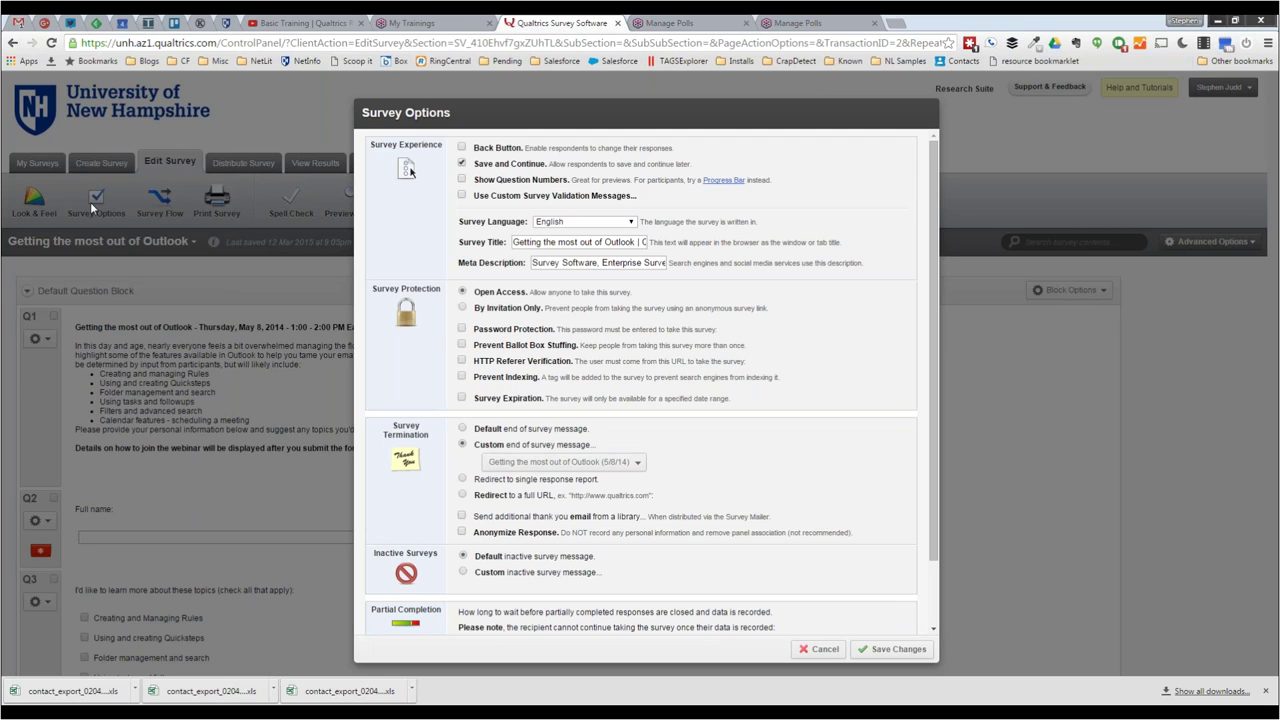
left_click(639, 465)
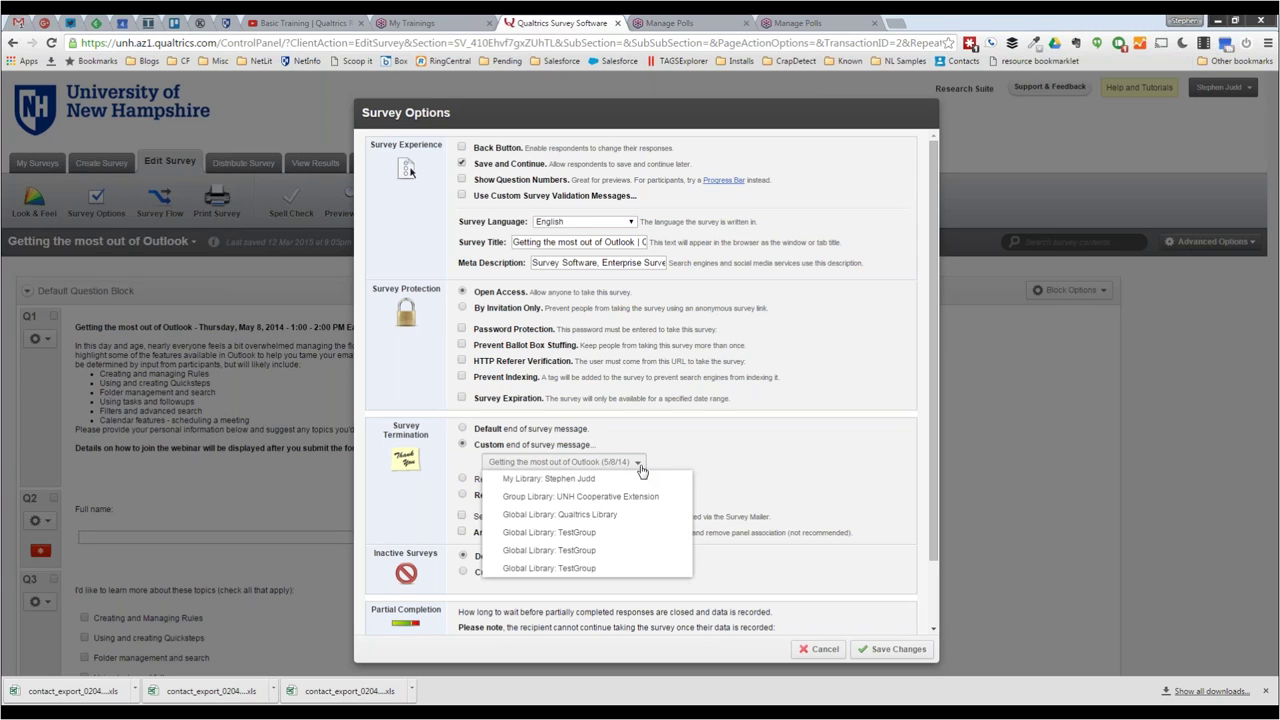
left_click(641, 468)
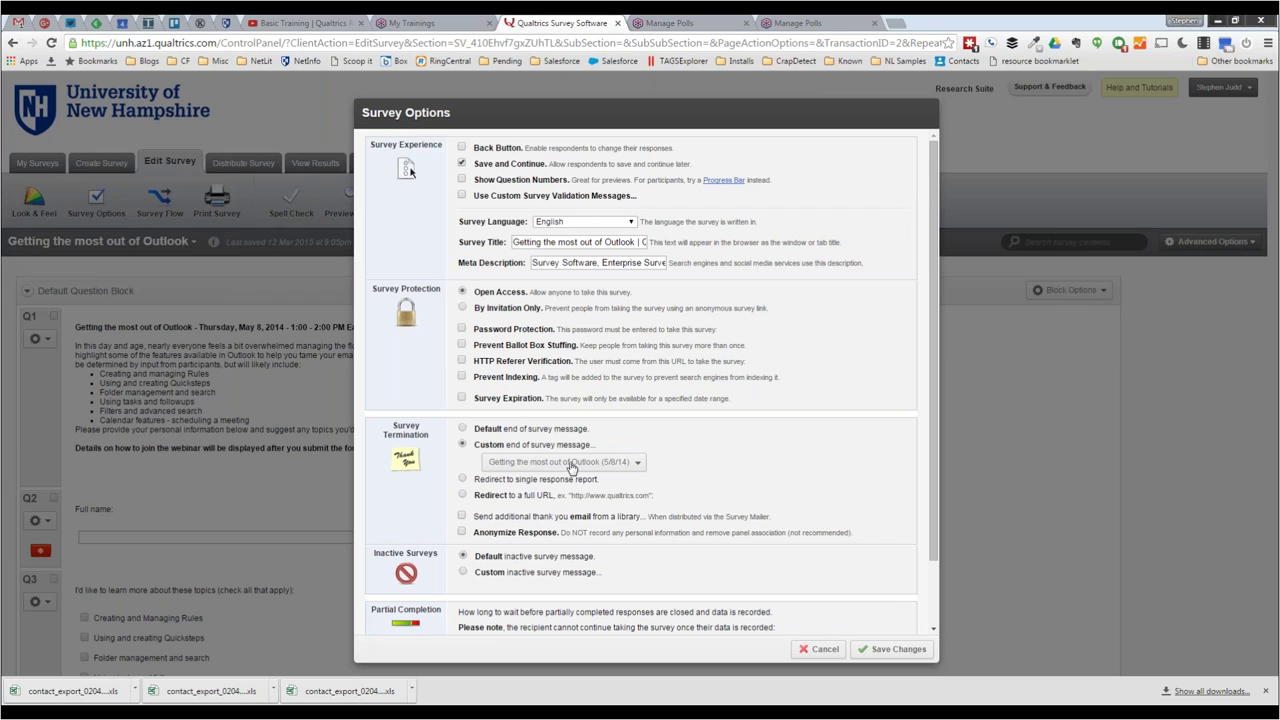
left_click(565, 463)
mouse_move(565, 479)
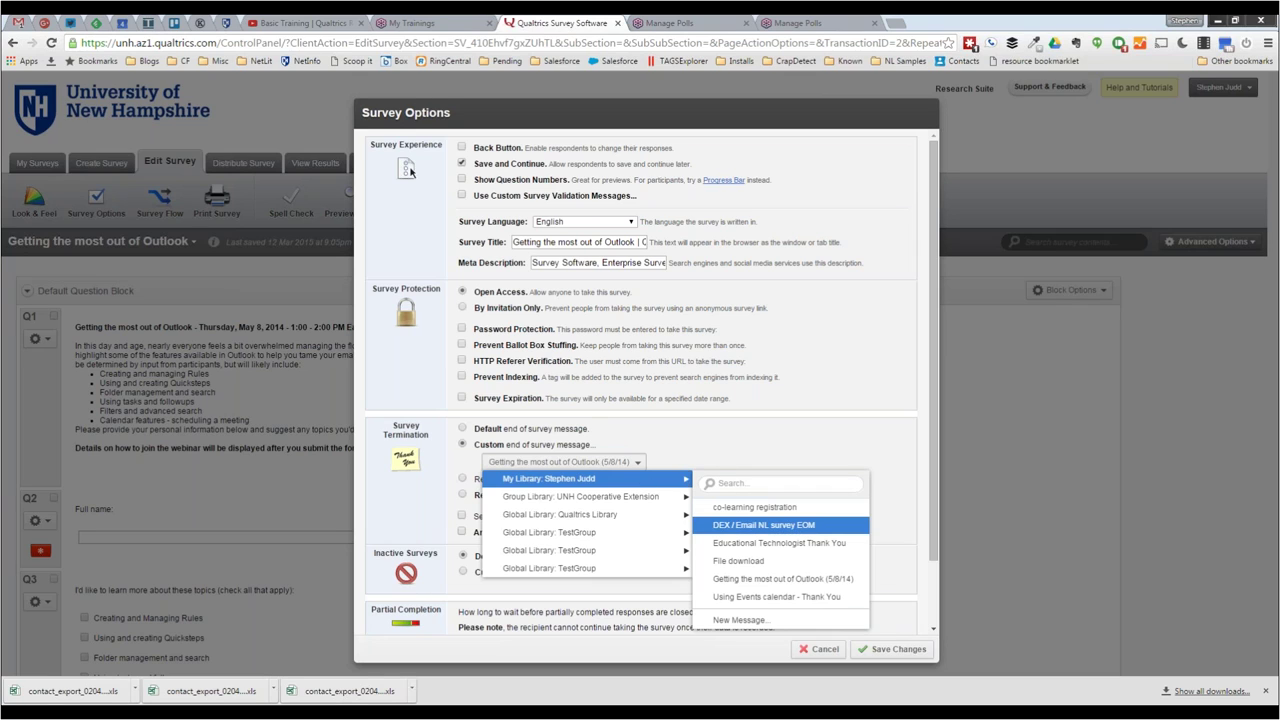
left_click(739, 621)
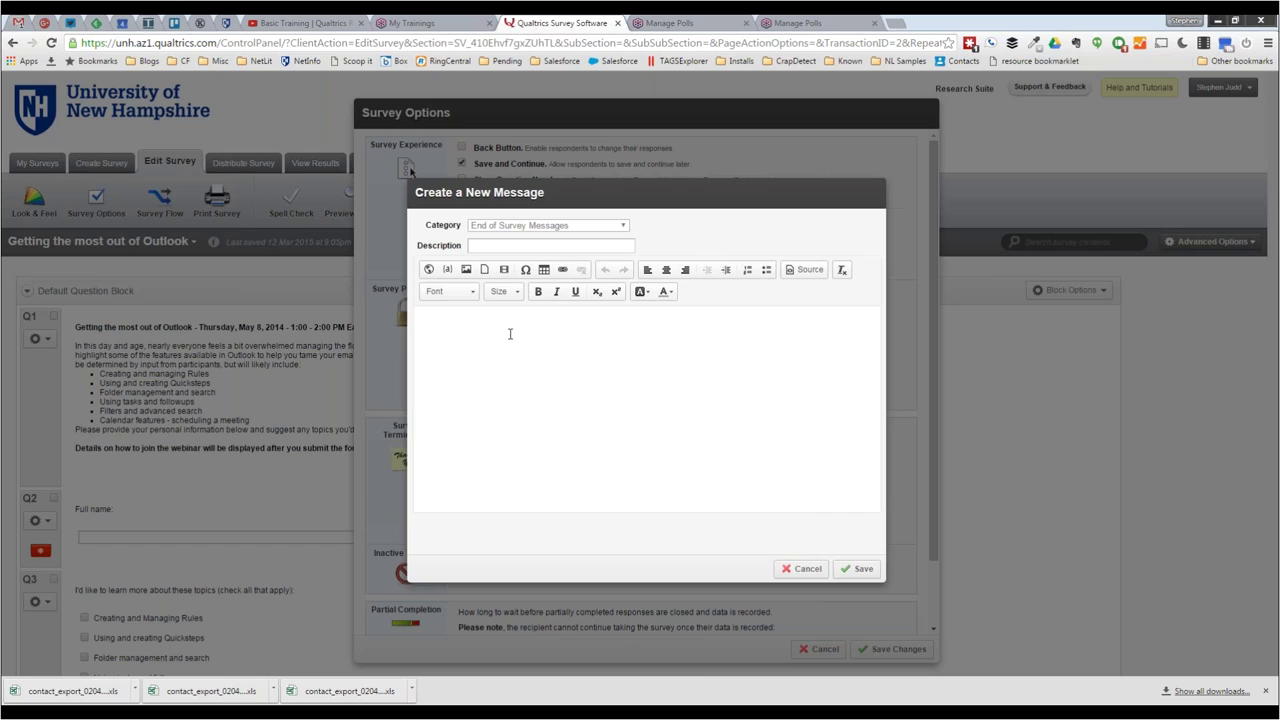
Step: Try to add "Next survey link" as a hyperlink in the message, then discard the message and the survey options changes
type("Next survey link")
left_click_drag(490, 324, 420, 324)
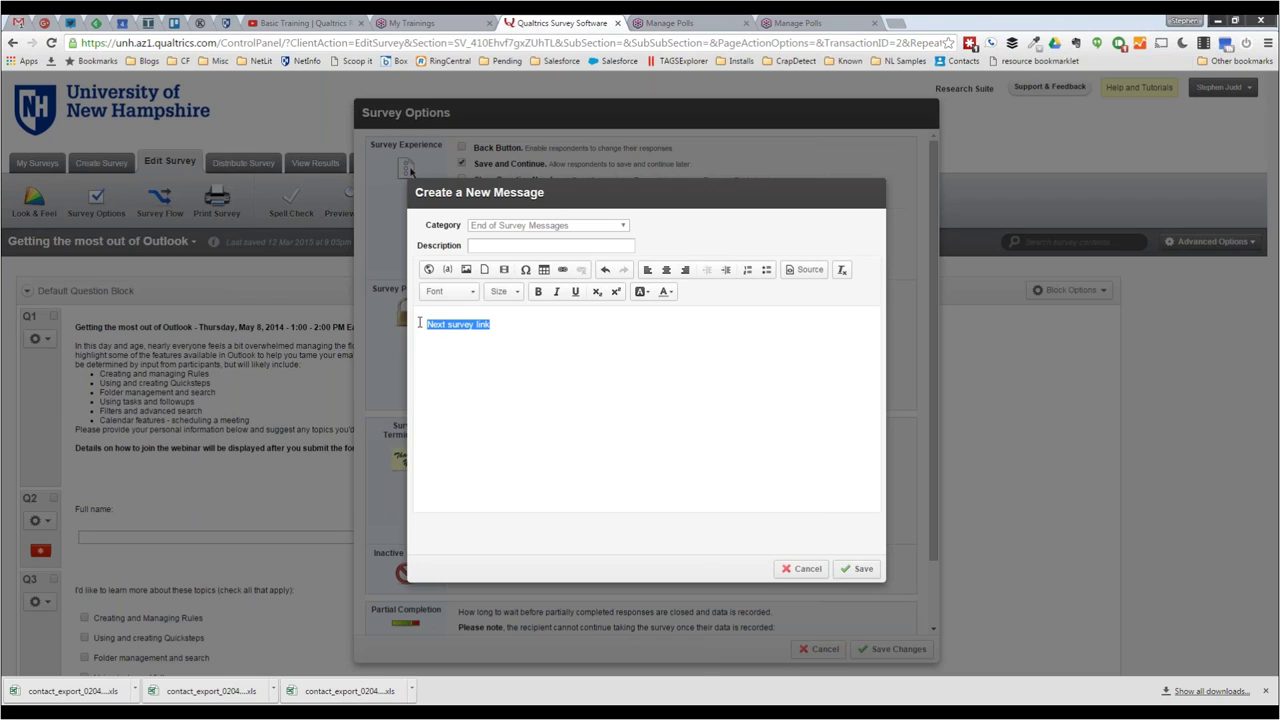
left_click(562, 272)
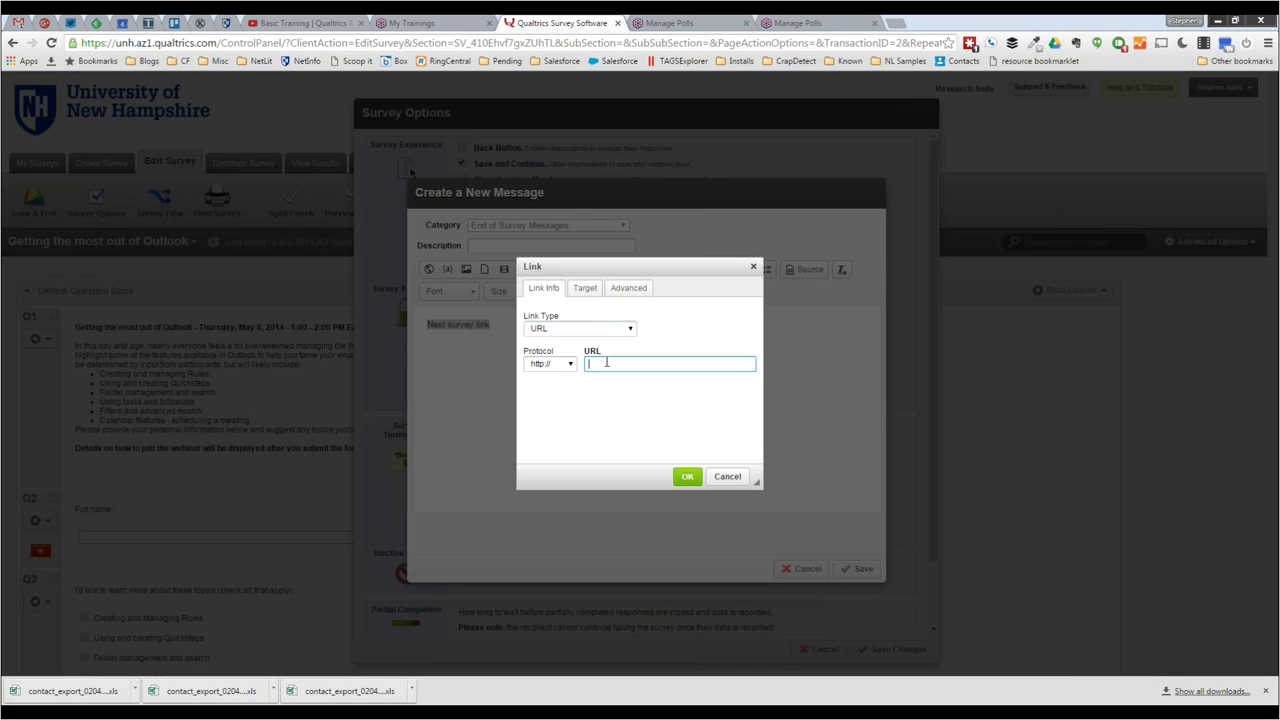
left_click(726, 477)
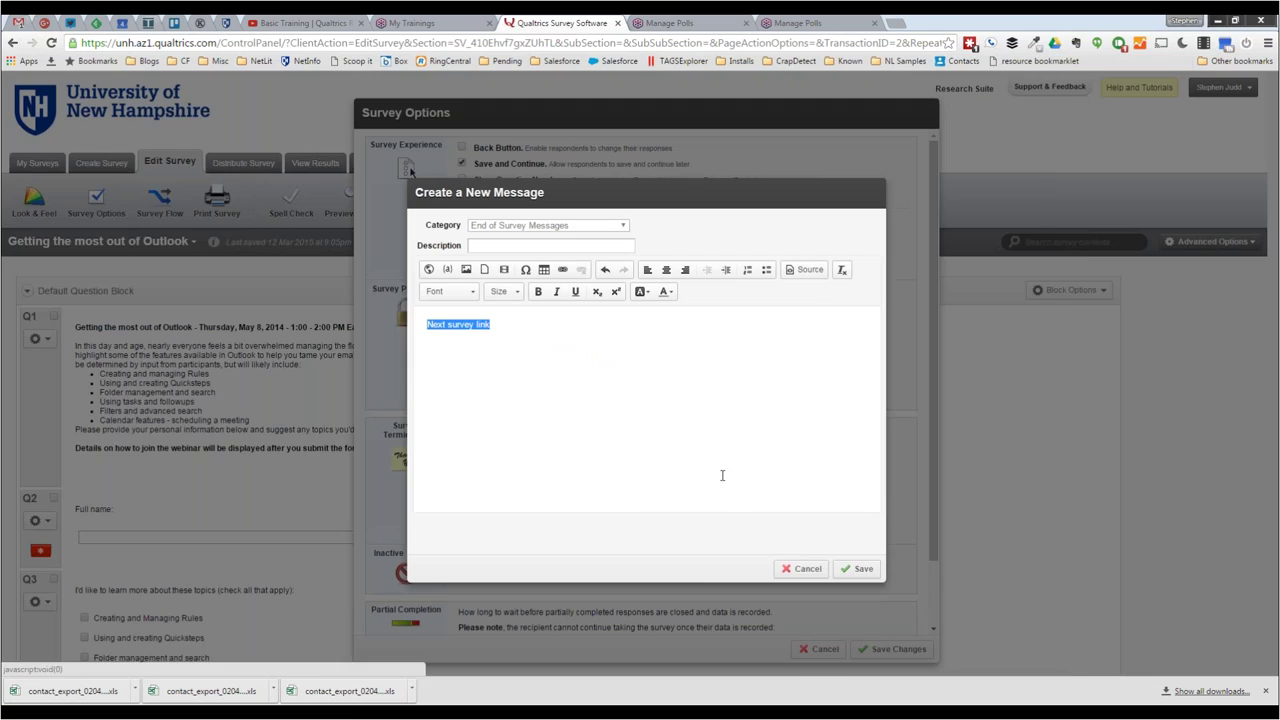
left_click(515, 360)
left_click(799, 570)
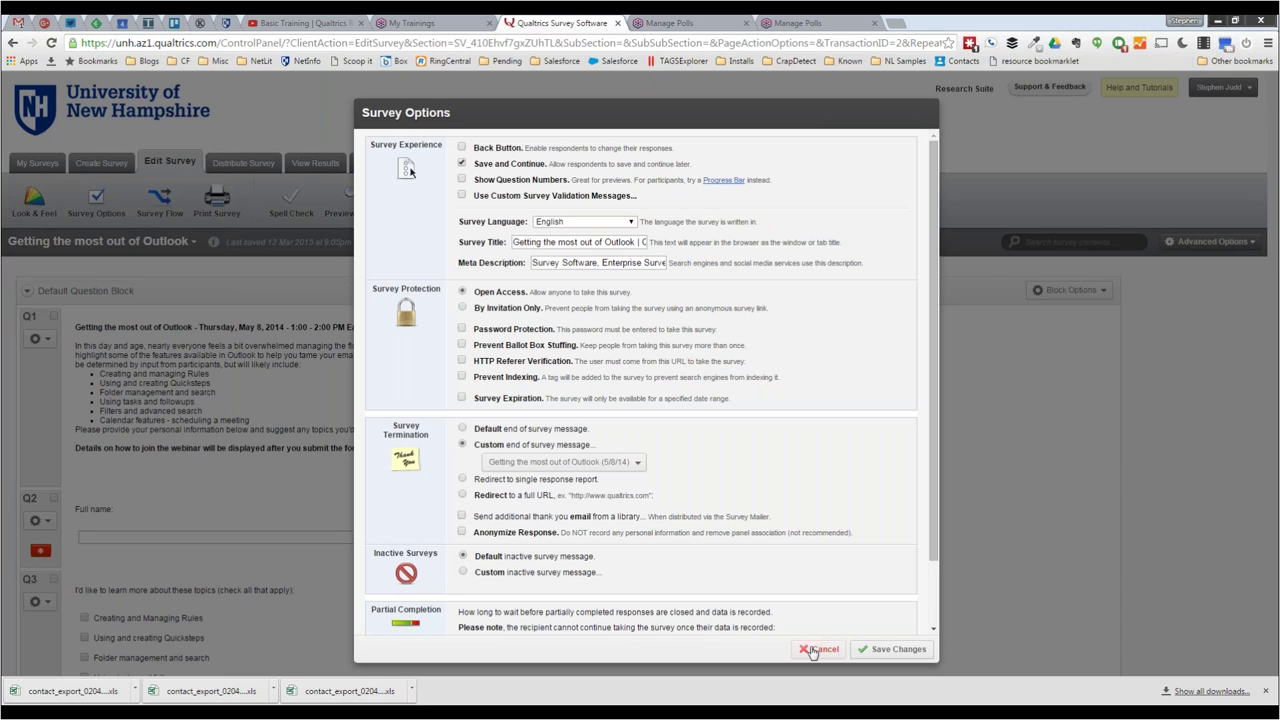
left_click(818, 649)
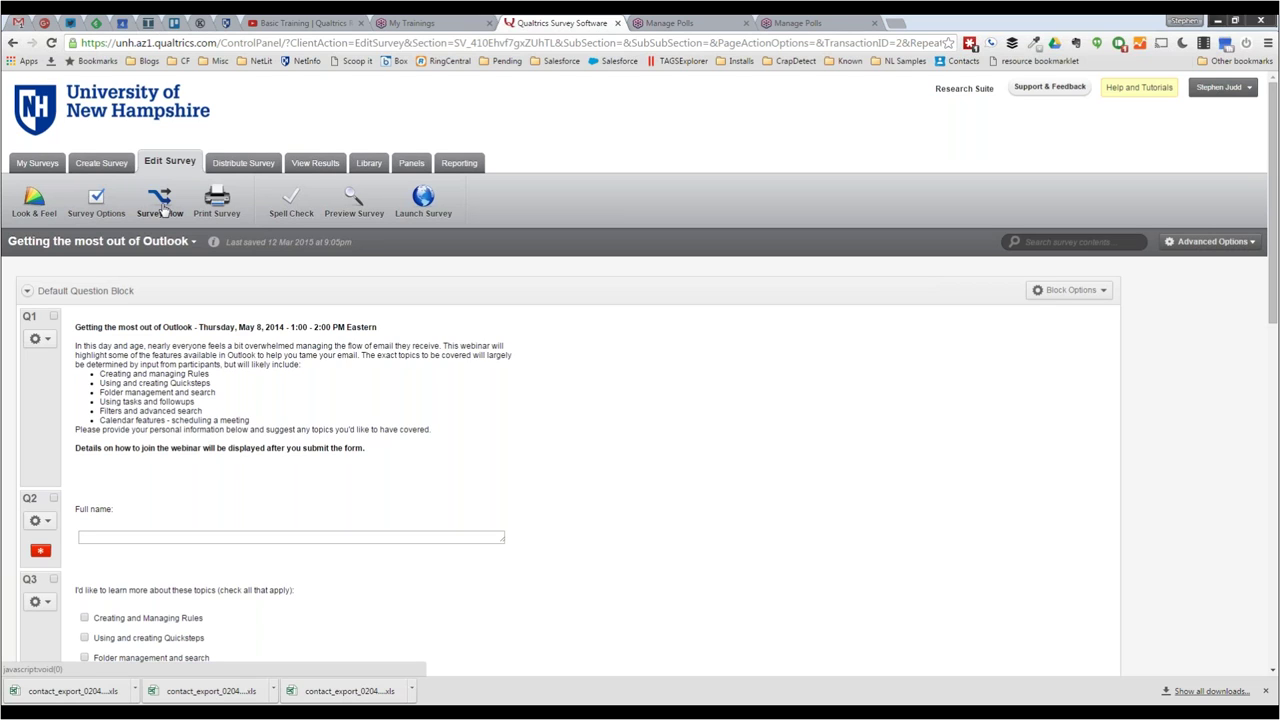
Step: Review the block order in the survey flow and close it without saving
left_click(163, 207)
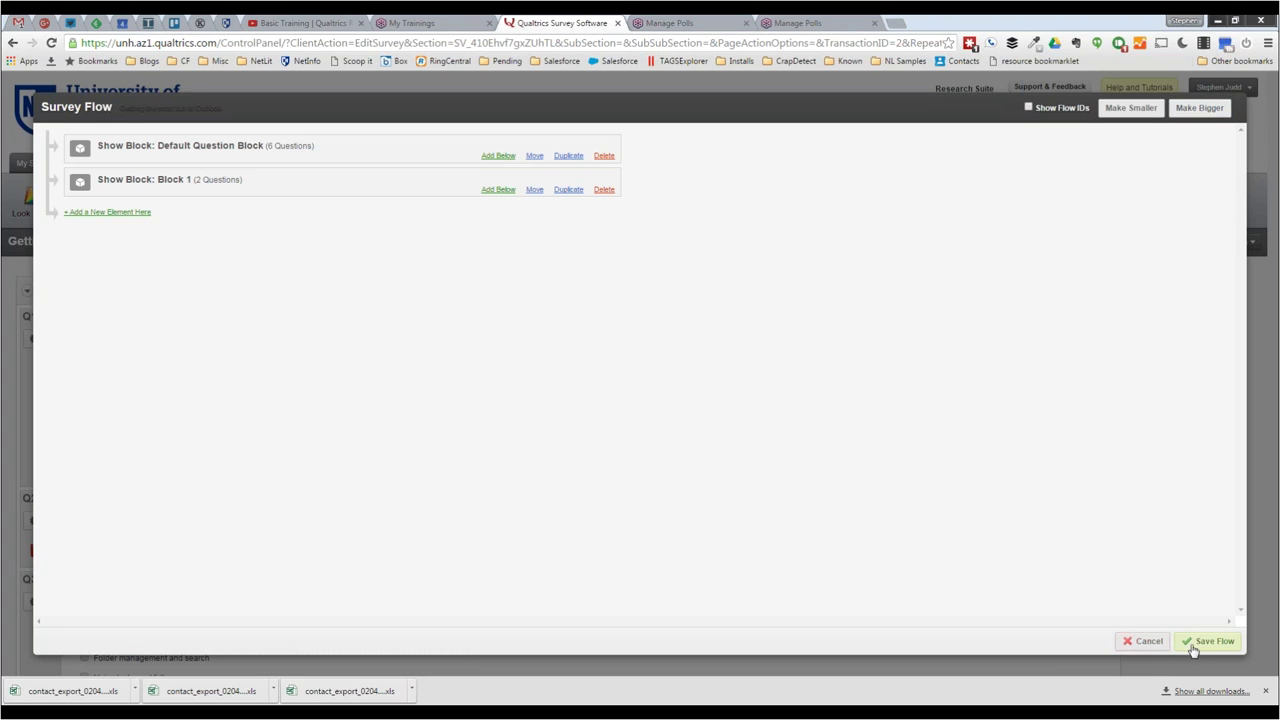
left_click(1142, 646)
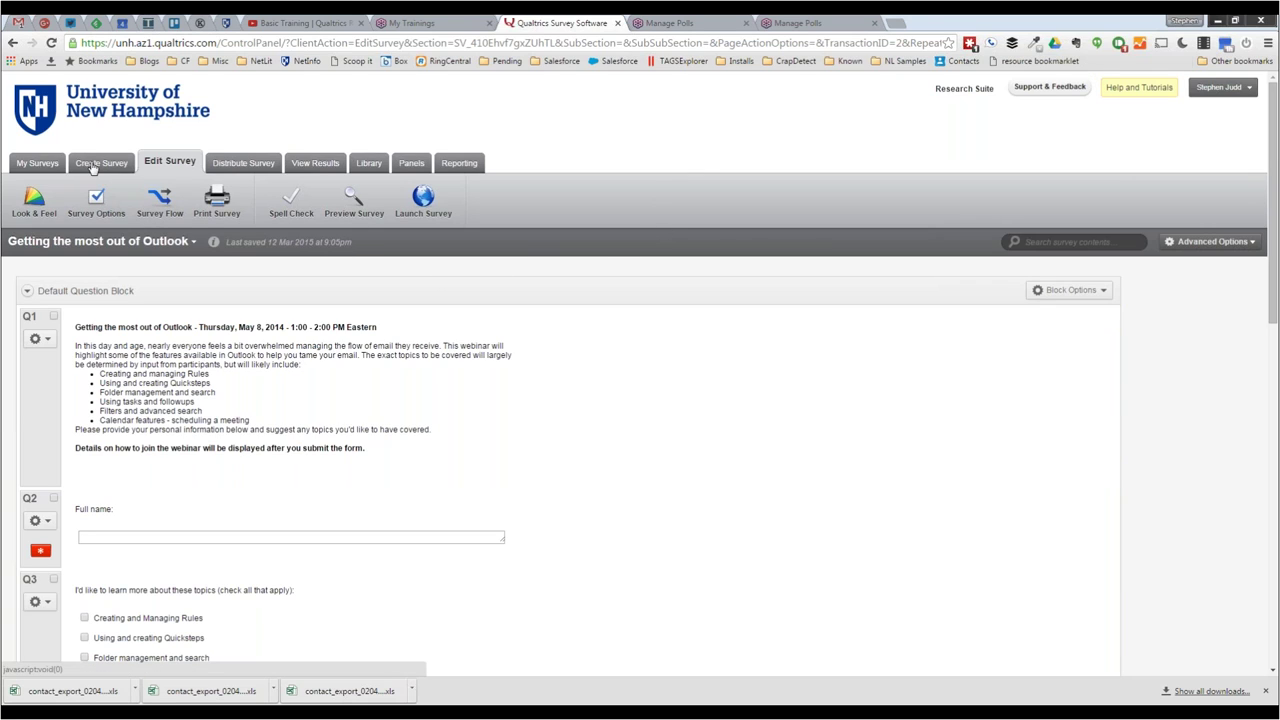
Step: Return to the survey list and look through the personal, group and shared surveys
left_click(38, 164)
scroll(429, 434, "down", 3)
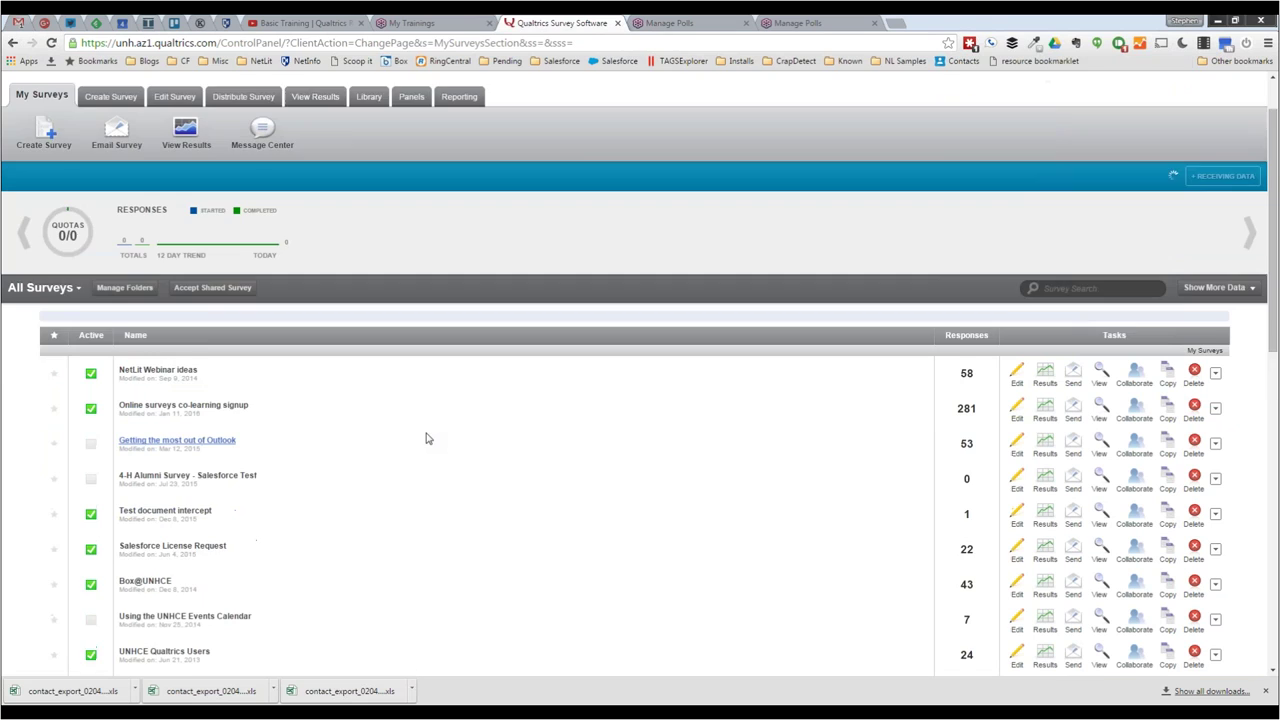
scroll(429, 434, "down", 1)
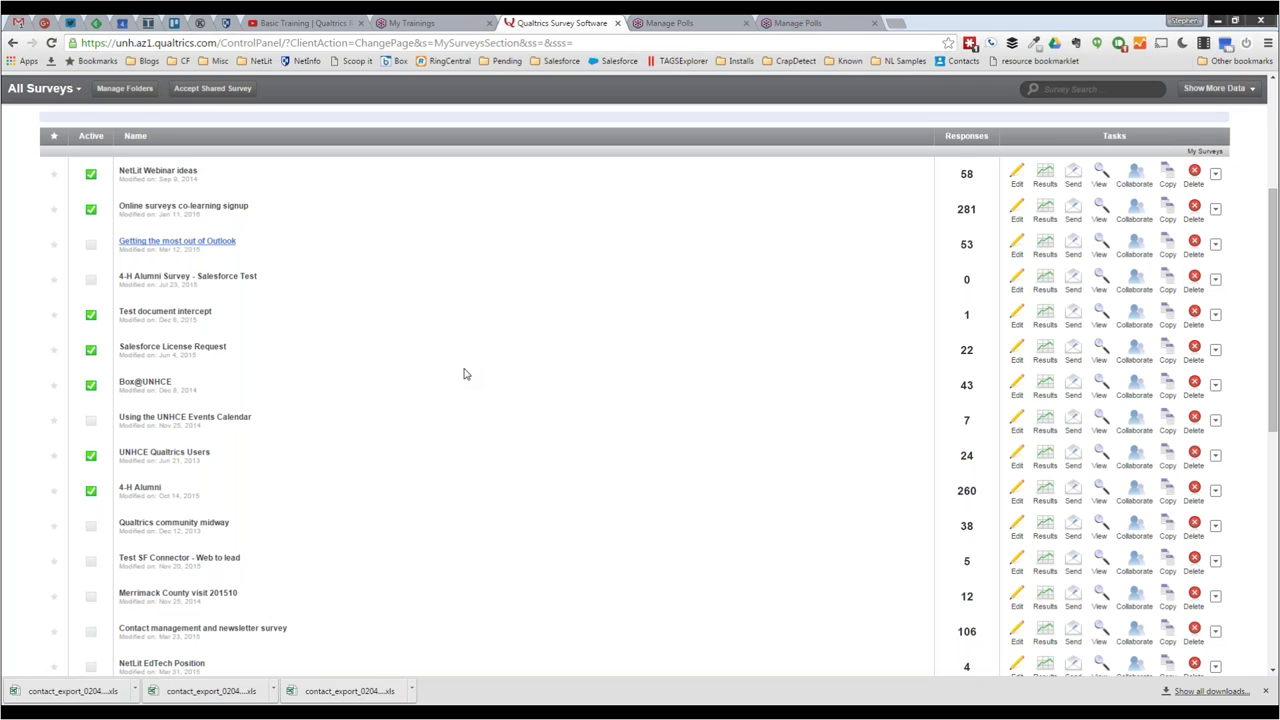
scroll(463, 374, "down", 2)
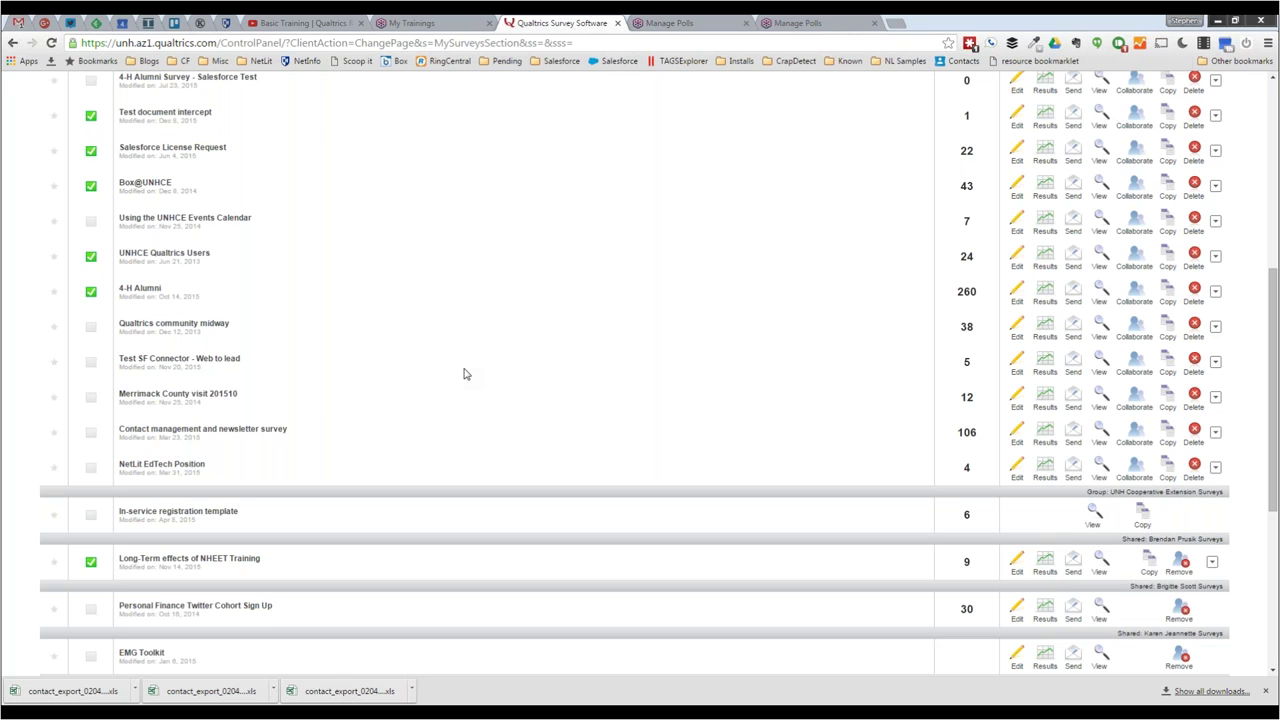
scroll(463, 374, "down", 2)
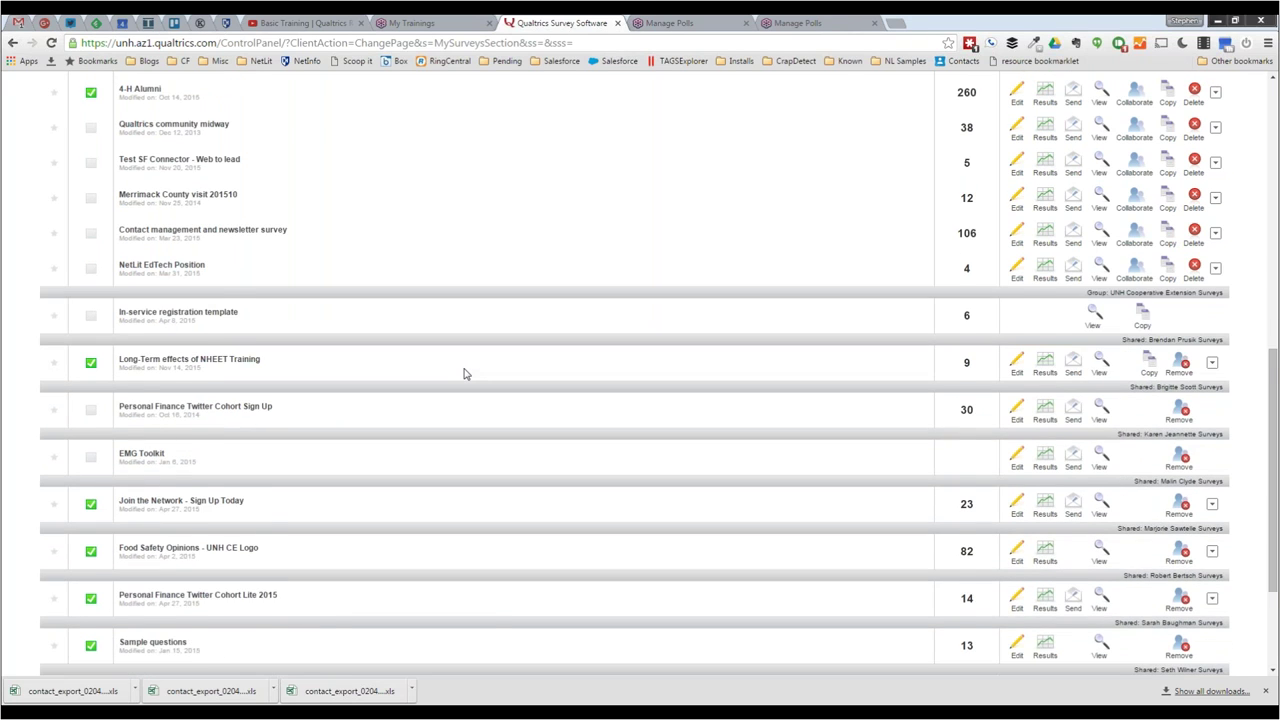
Step: Look through the rest of the survey list and check the distribution page of the "Getting the most out of Outlook" survey
scroll(463, 374, "down", 1)
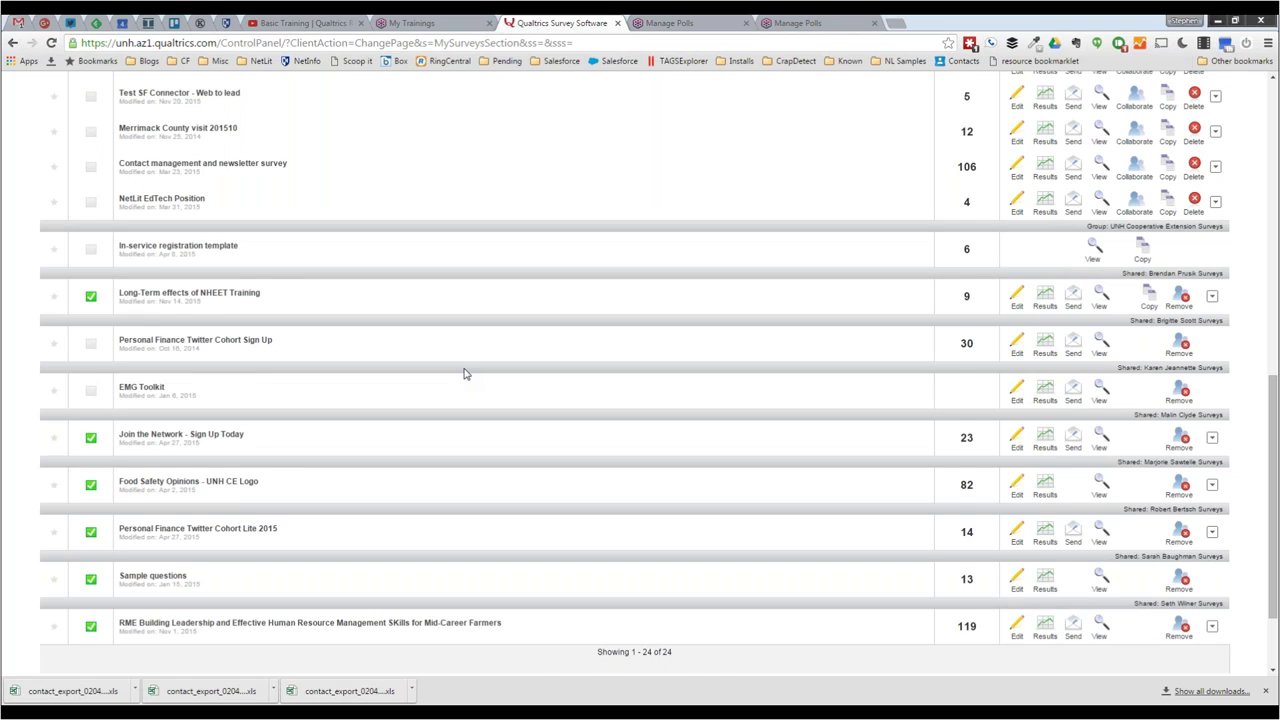
scroll(463, 374, "down", 1)
scroll(463, 374, "up", 7)
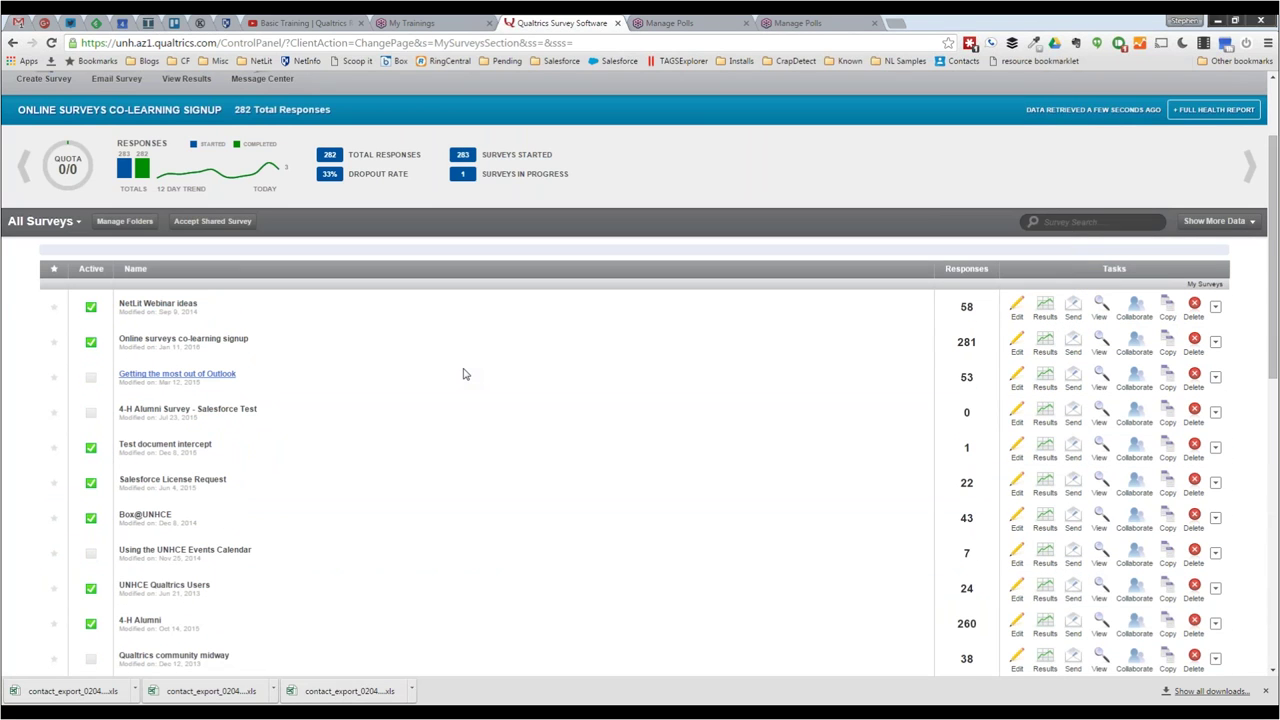
scroll(463, 374, "up", 2)
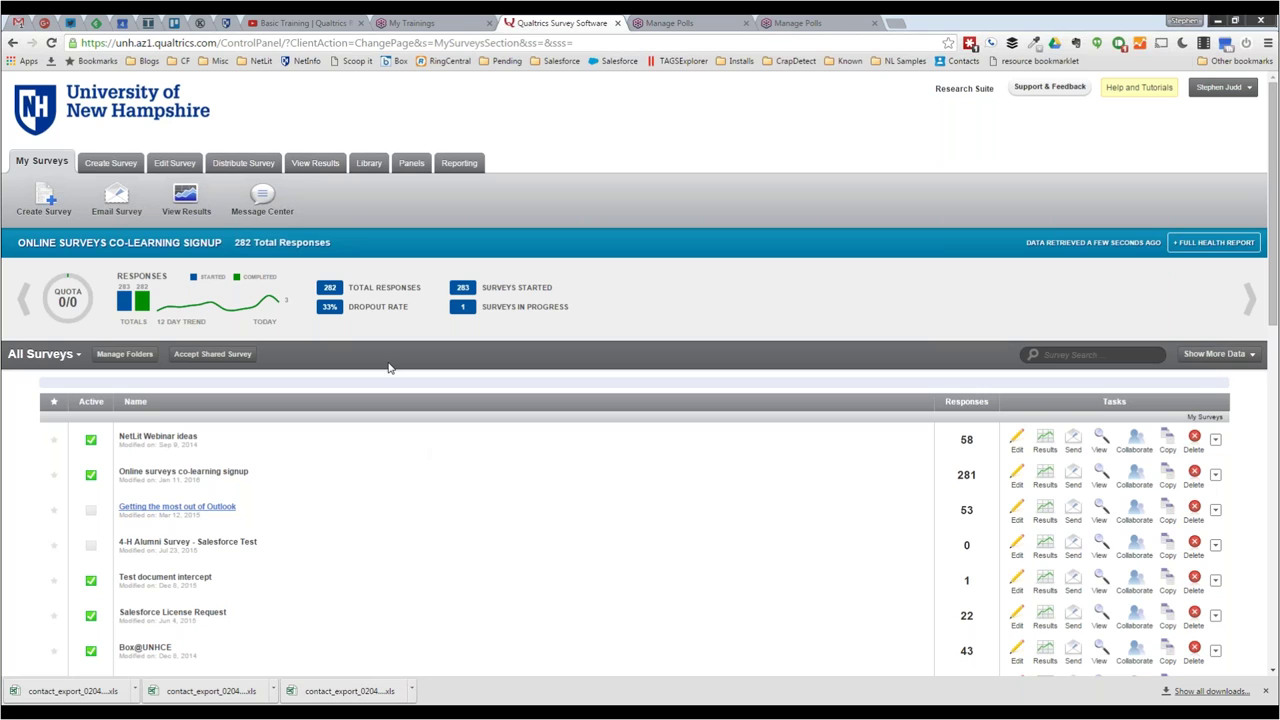
left_click(240, 164)
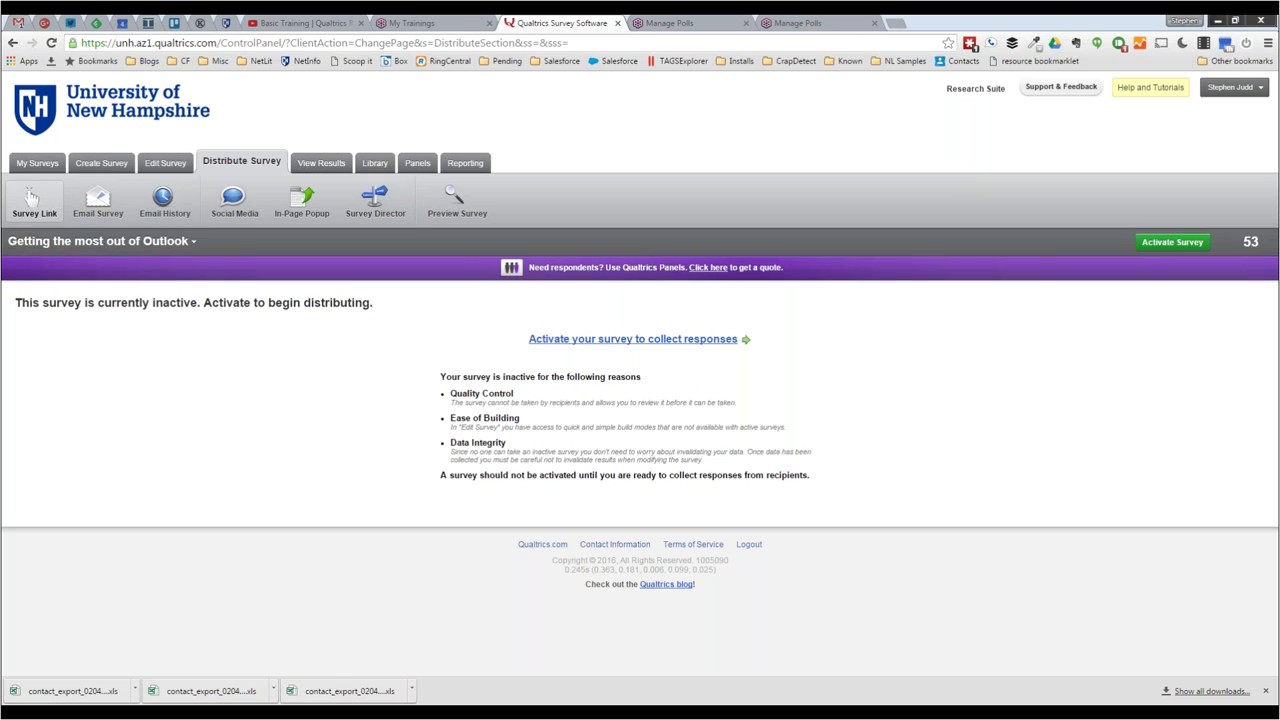
left_click(44, 162)
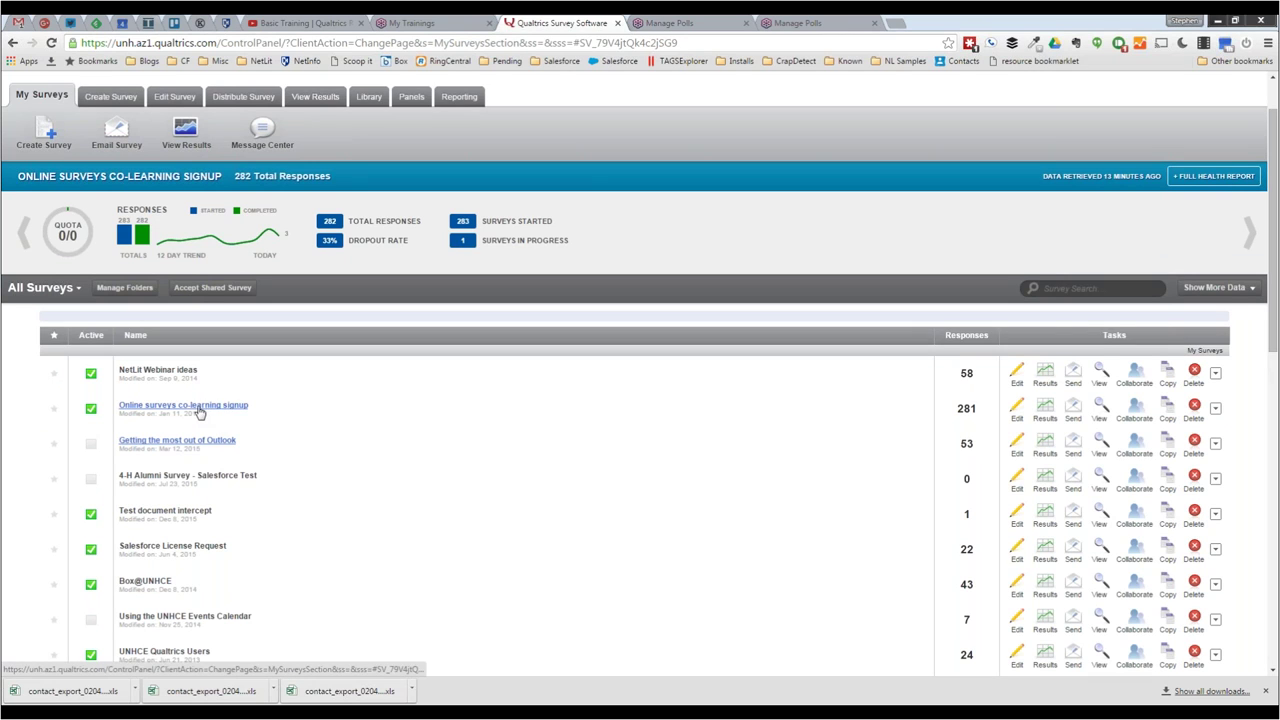
Step: Open the "Online surveys co-learning signup" survey for editing and review its general and advanced Look & Feel settings
left_click(377, 414)
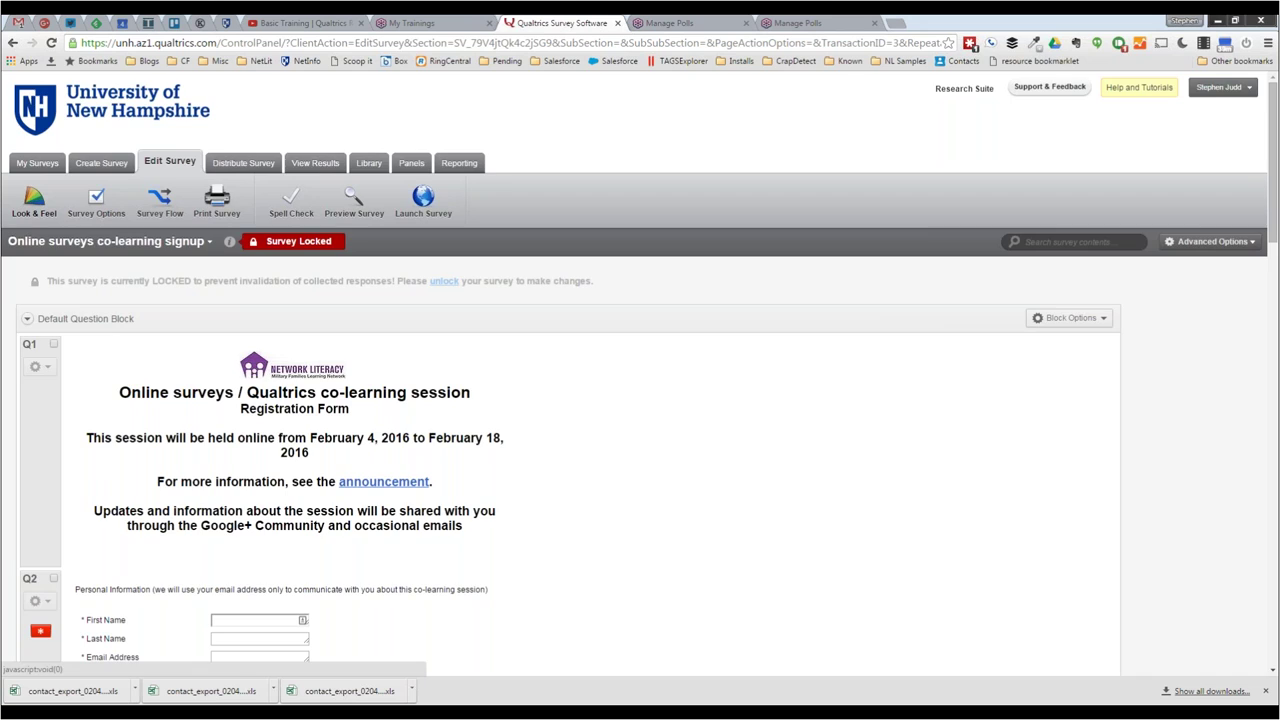
left_click(34, 200)
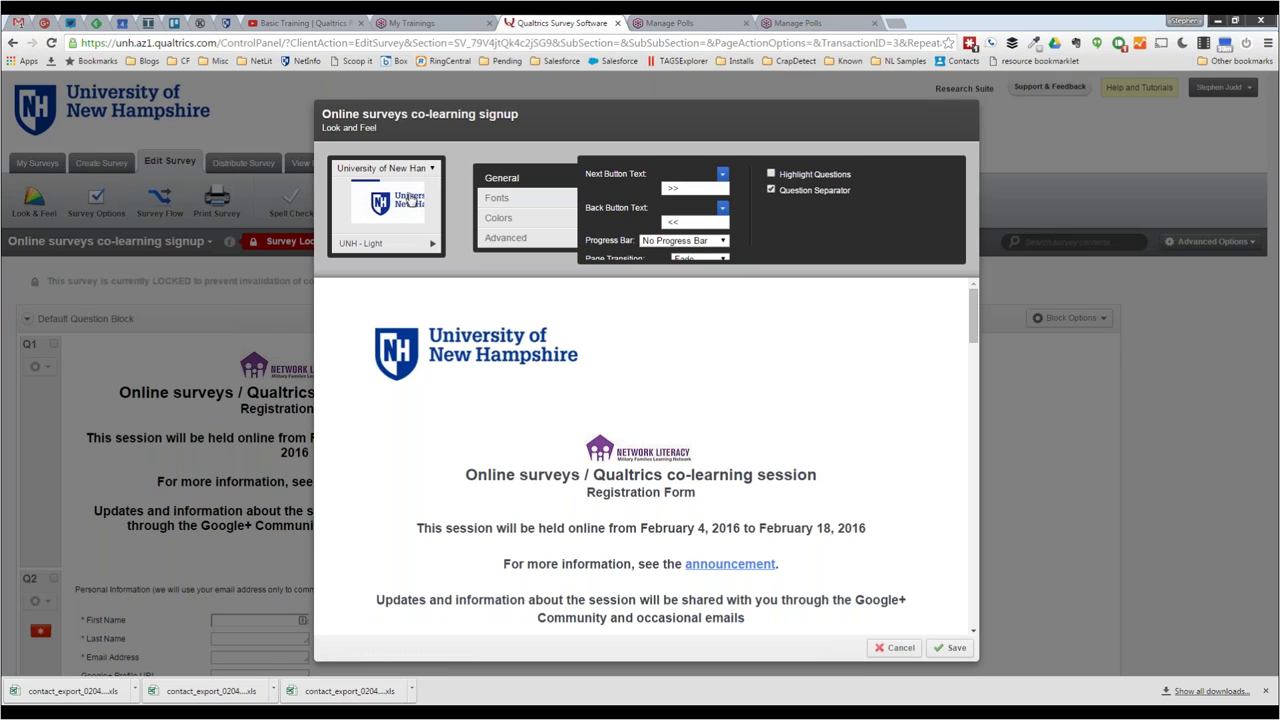
left_click(503, 242)
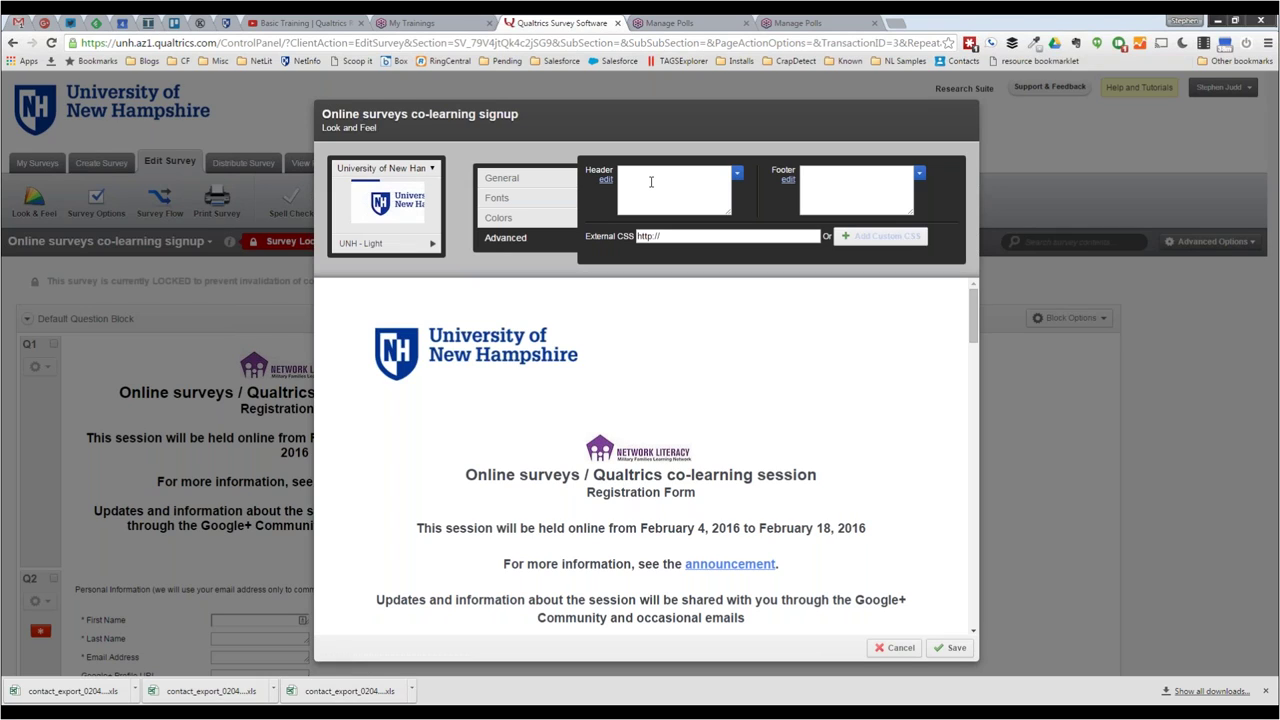
left_click(502, 178)
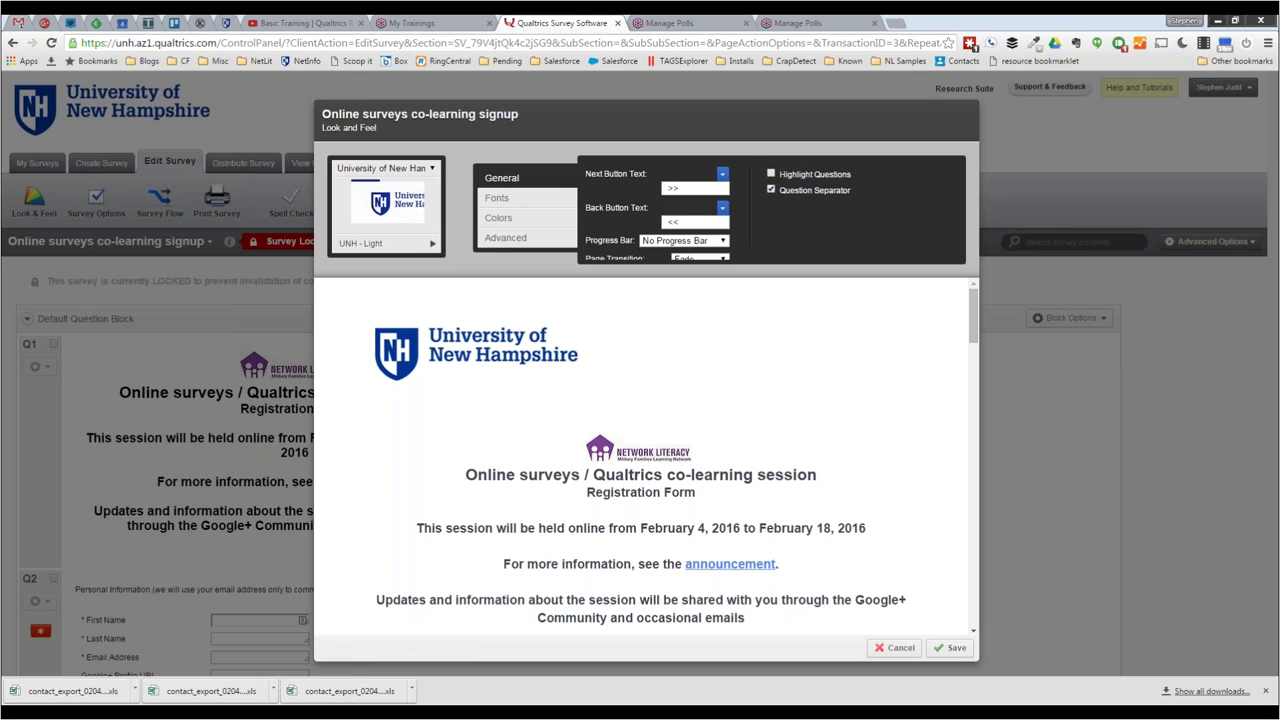
Step: Examine the font and color settings in Look & Feel, including the background color choices, and close it without saving
left_click(512, 202)
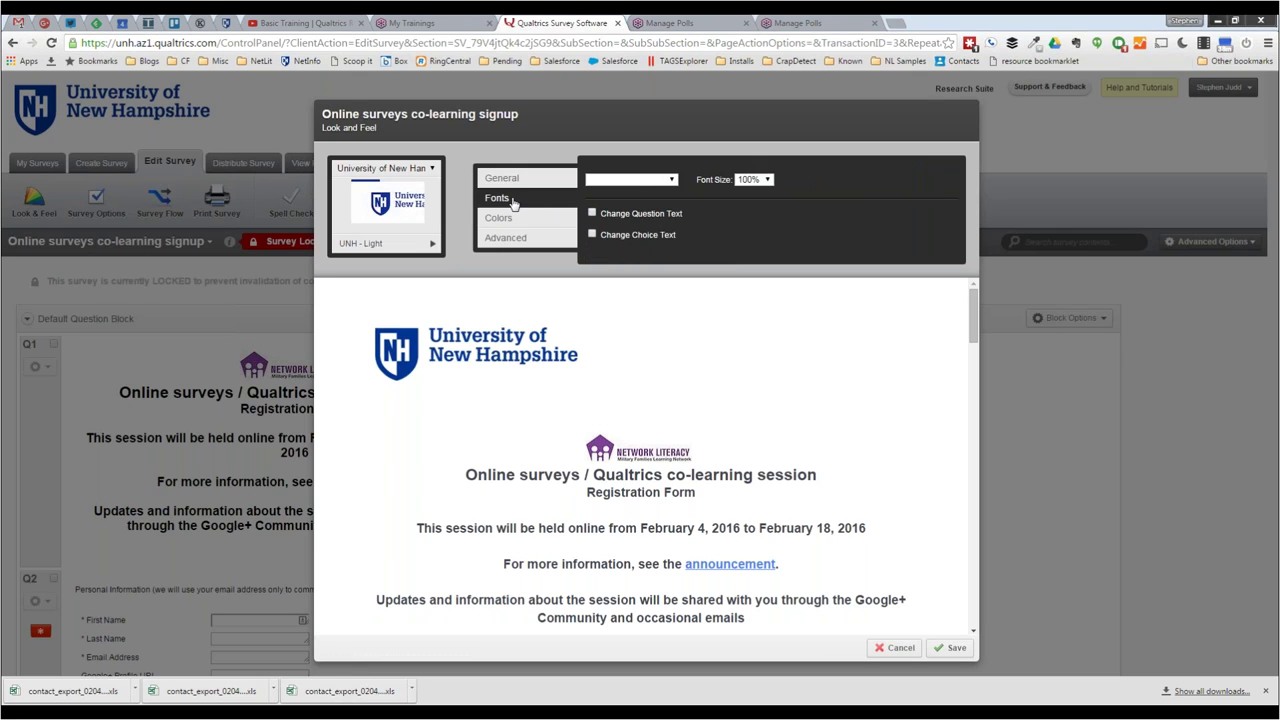
left_click(667, 182)
left_click(667, 184)
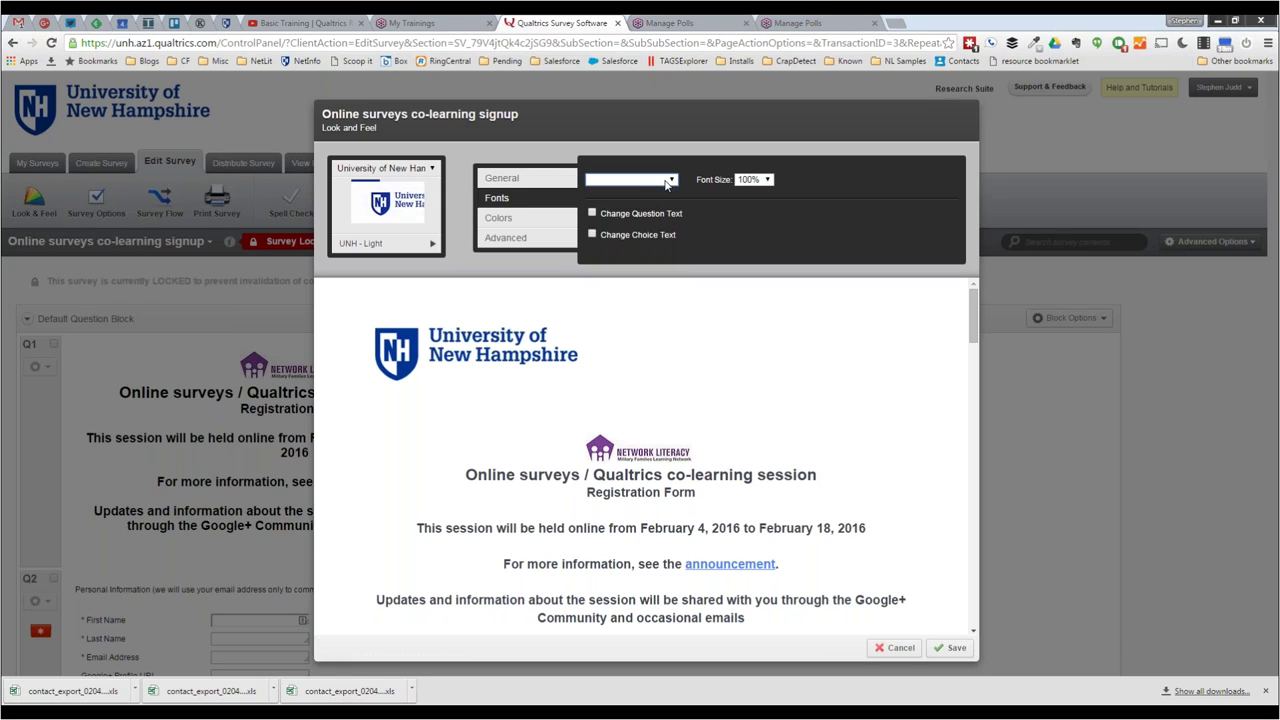
left_click(549, 220)
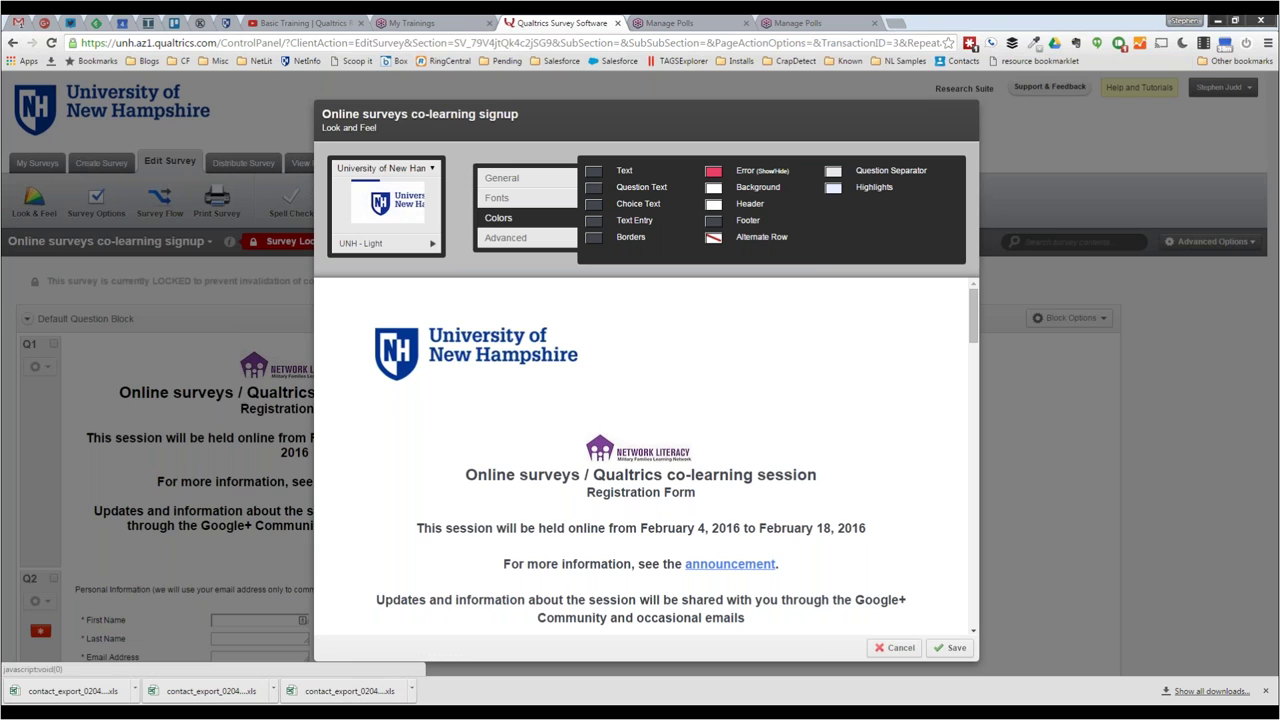
left_click(713, 187)
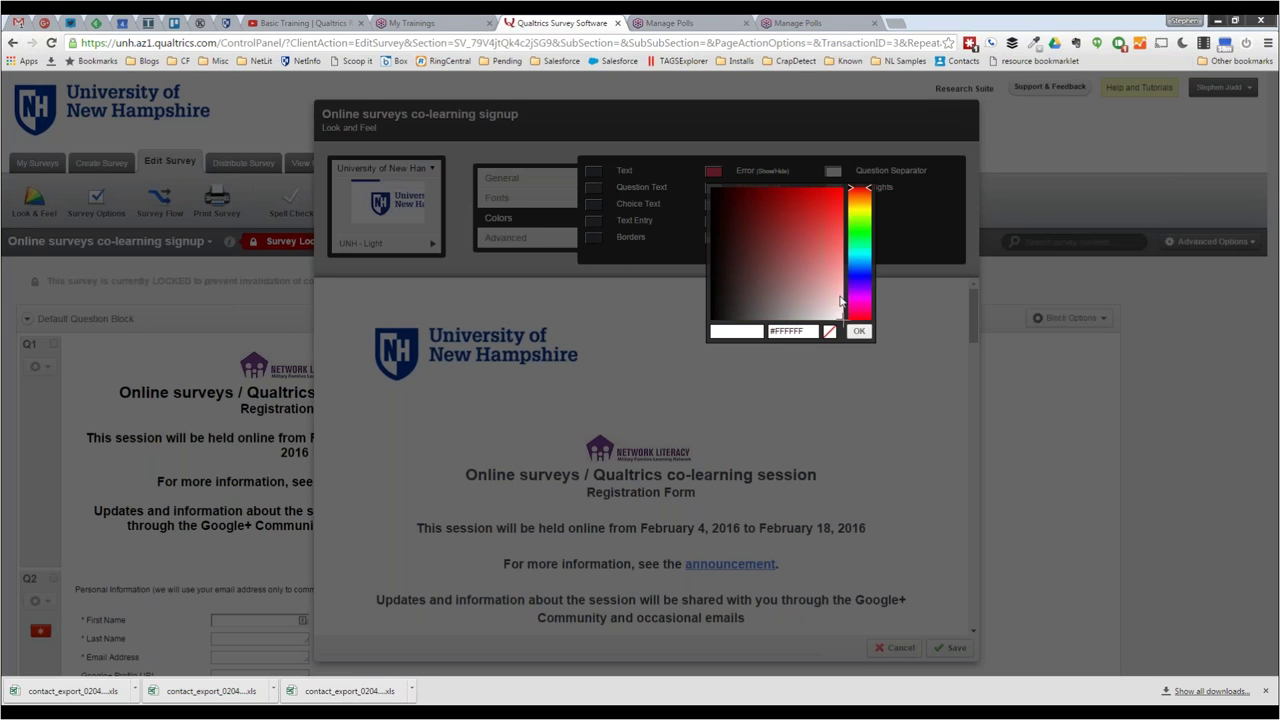
left_click(681, 201)
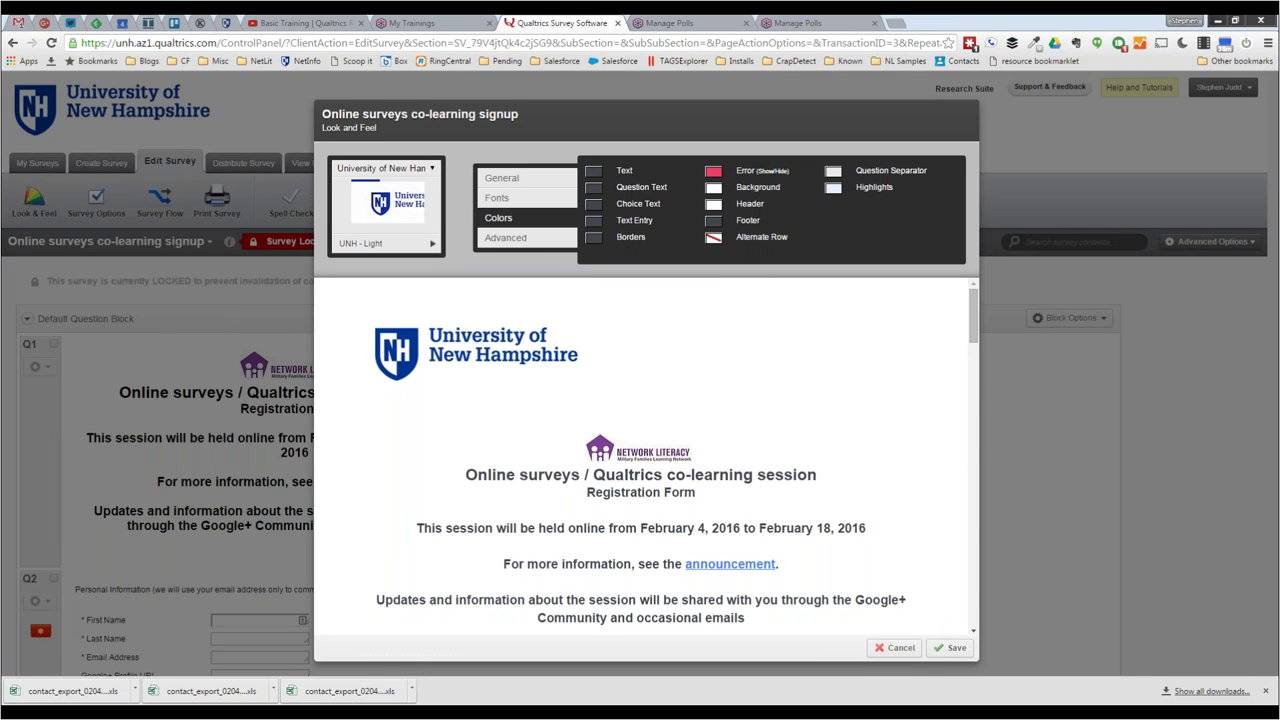
left_click(895, 647)
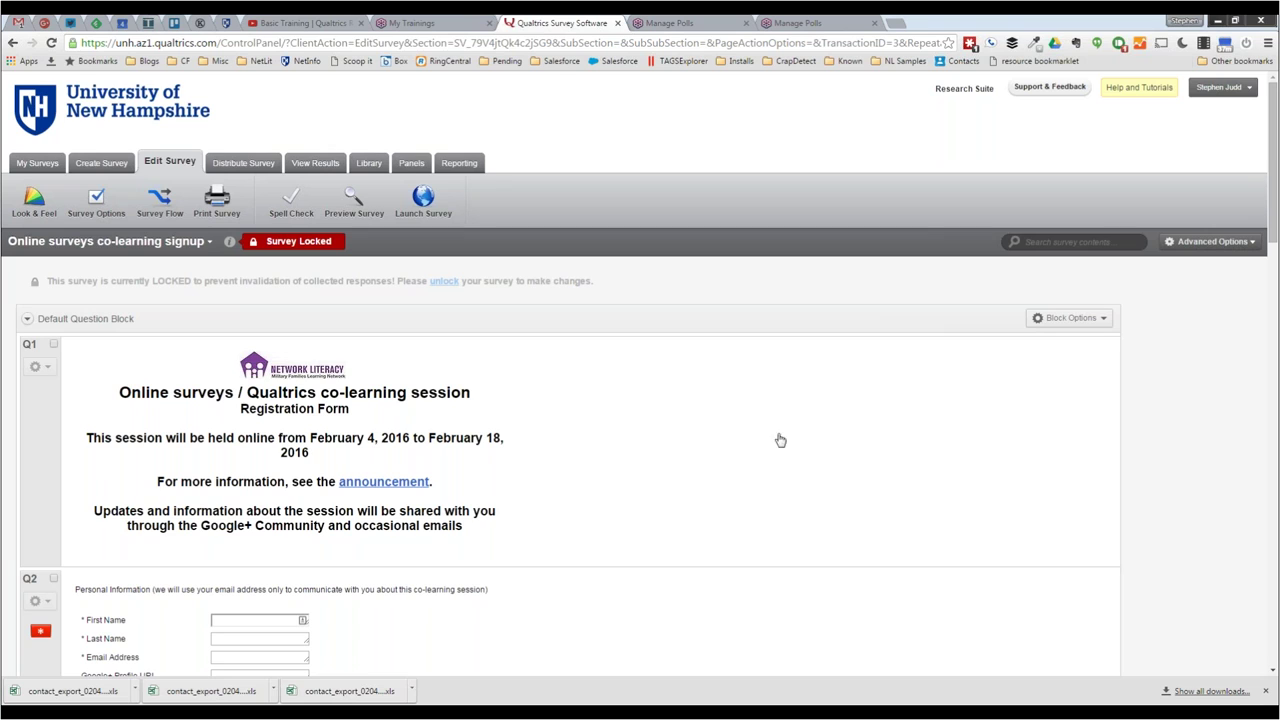
Step: Preview the survey and look through its questions in the desktop and mobile layouts
left_click(365, 212)
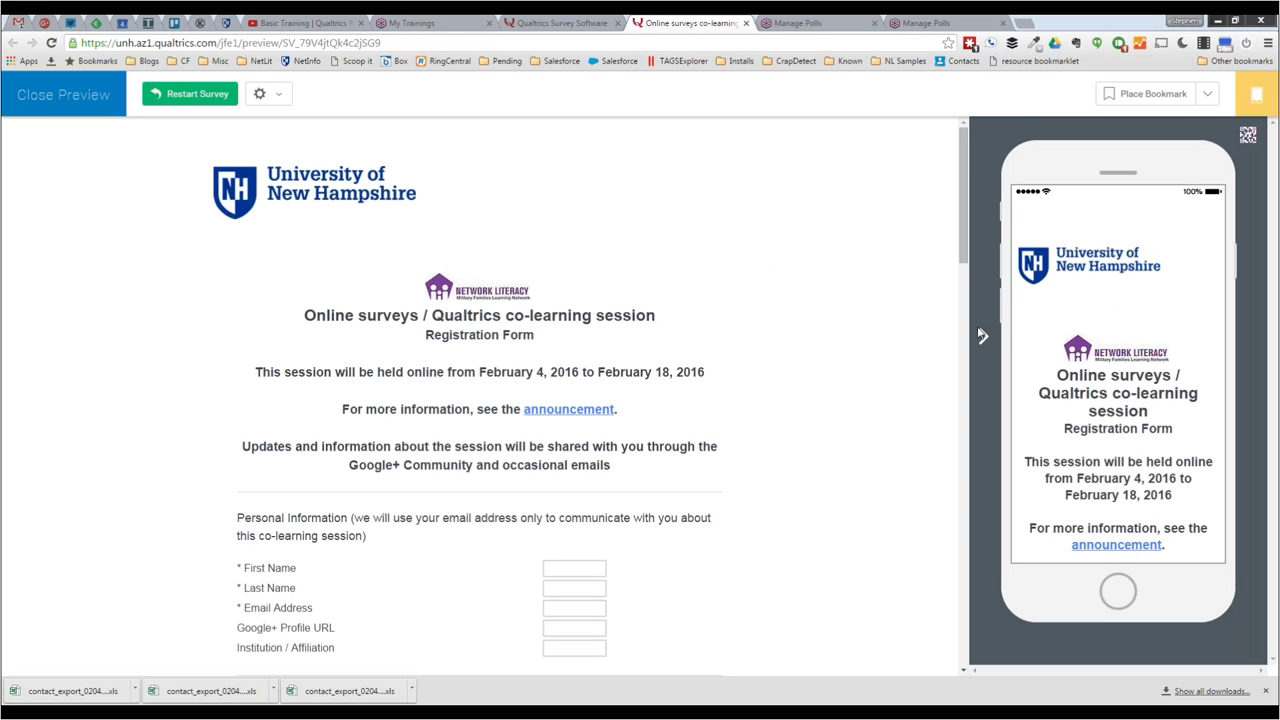
scroll(773, 452, "down", 5)
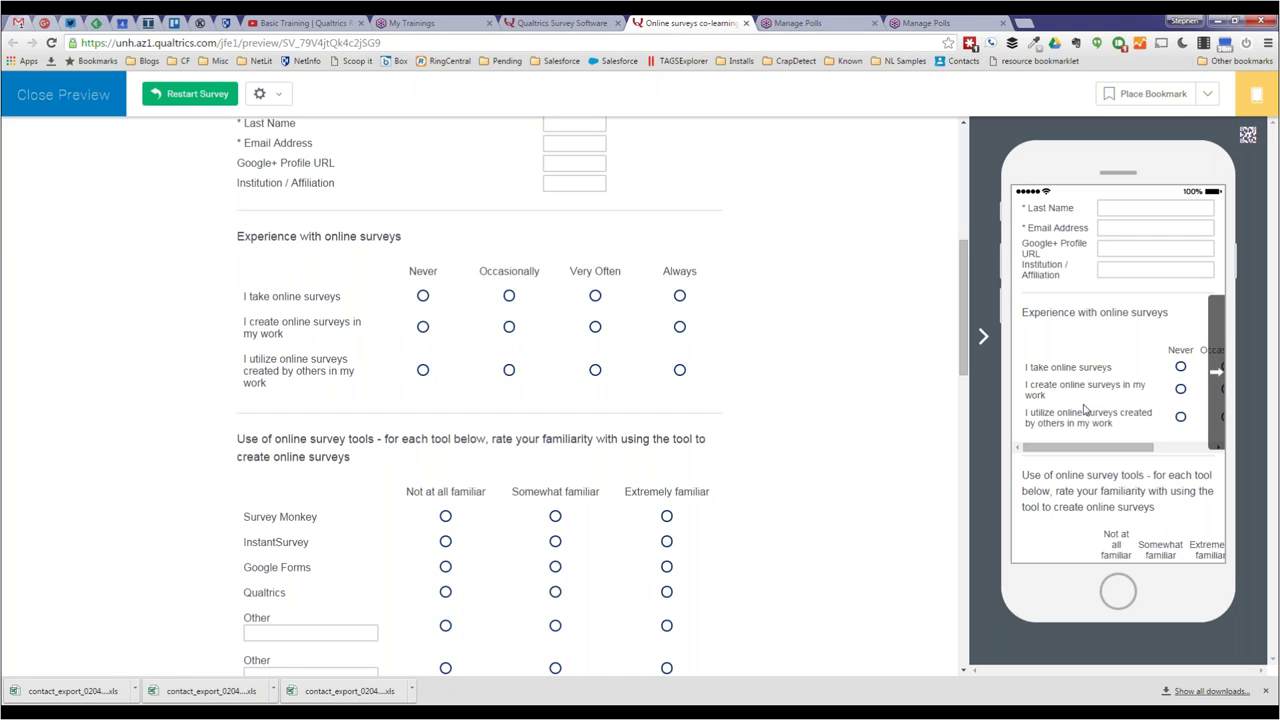
scroll(770, 373, "down", 2)
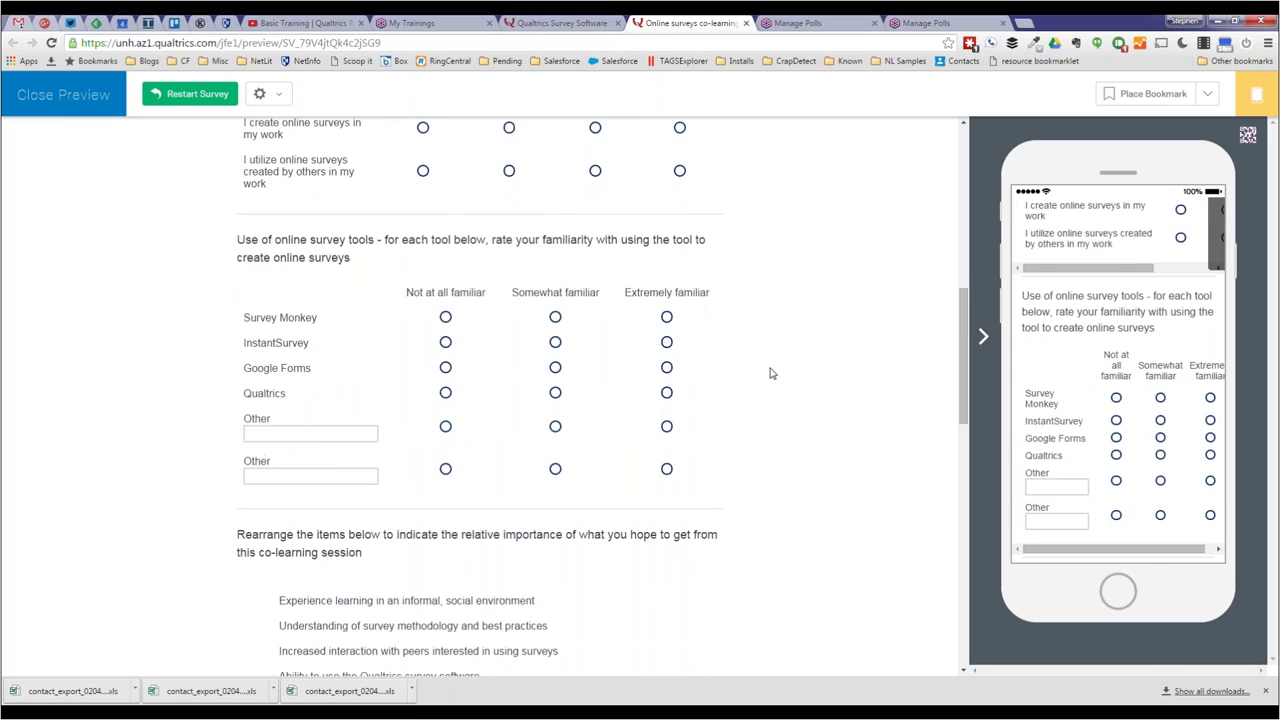
scroll(770, 373, "down", 4)
scroll(770, 373, "down", 2)
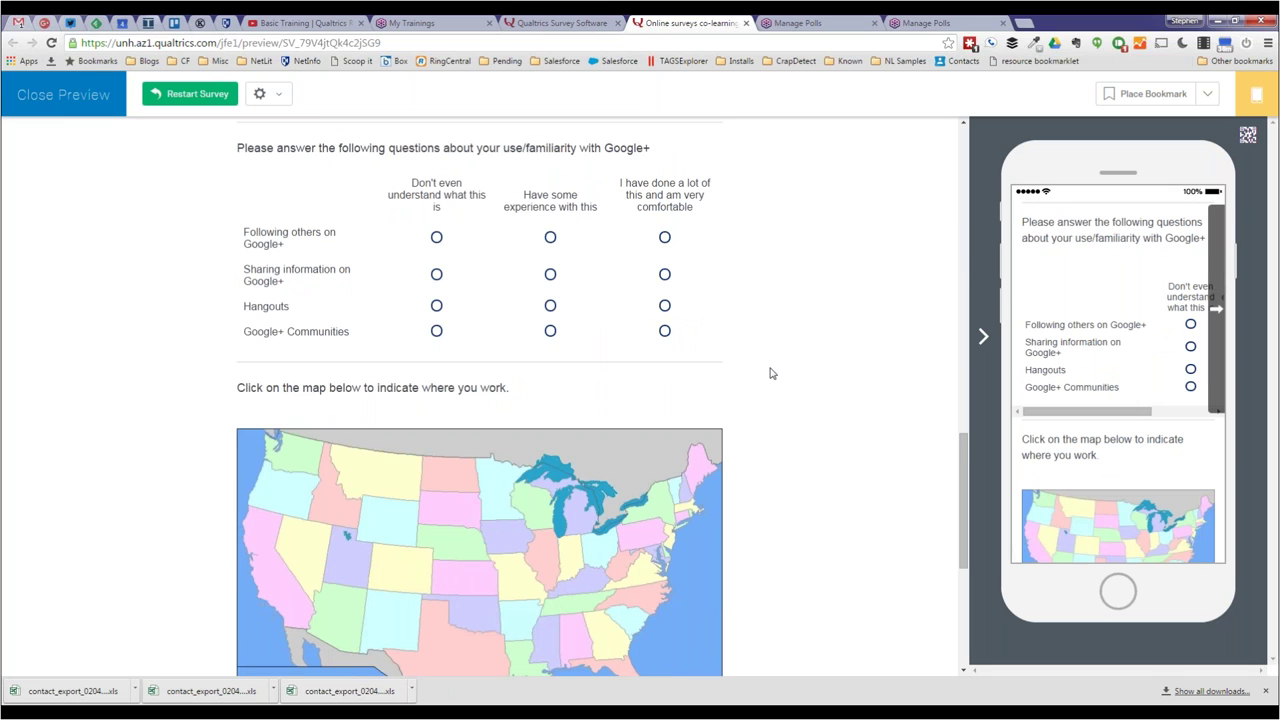
scroll(770, 373, "up", 3)
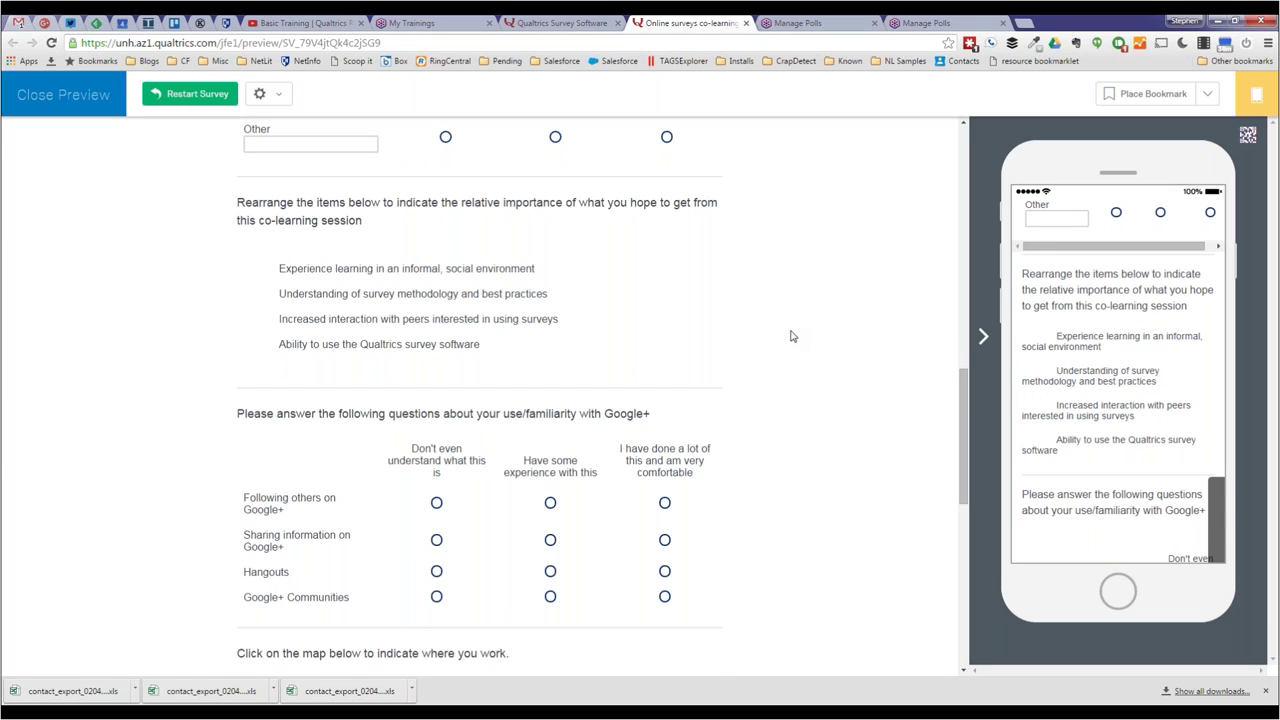
scroll(790, 336, "down", 3)
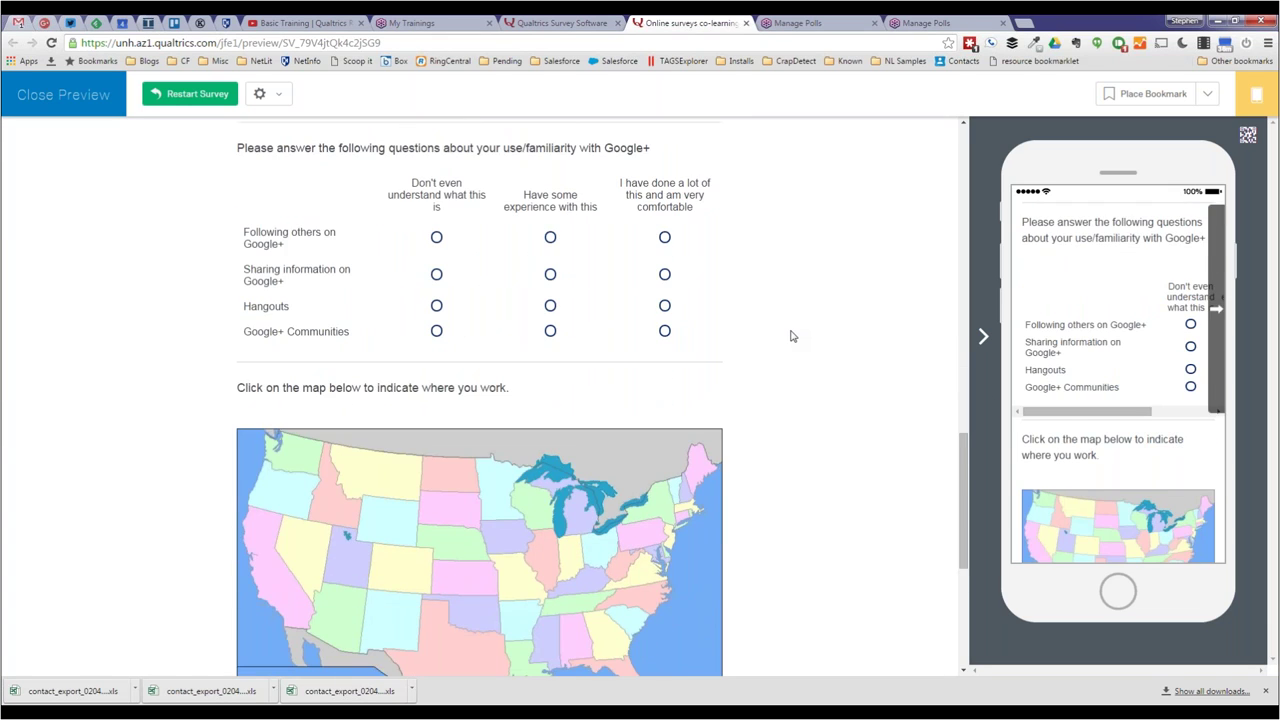
scroll(790, 336, "down", 2)
scroll(790, 336, "up", 5)
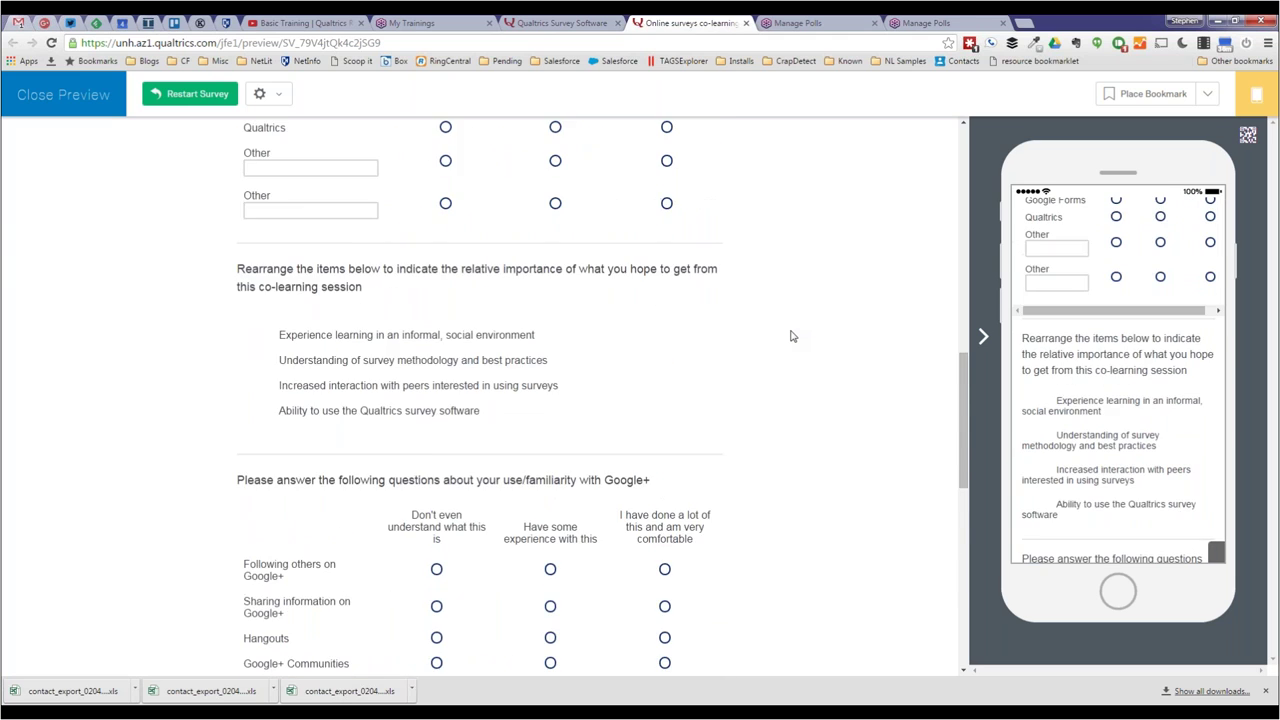
scroll(790, 336, "up", 6)
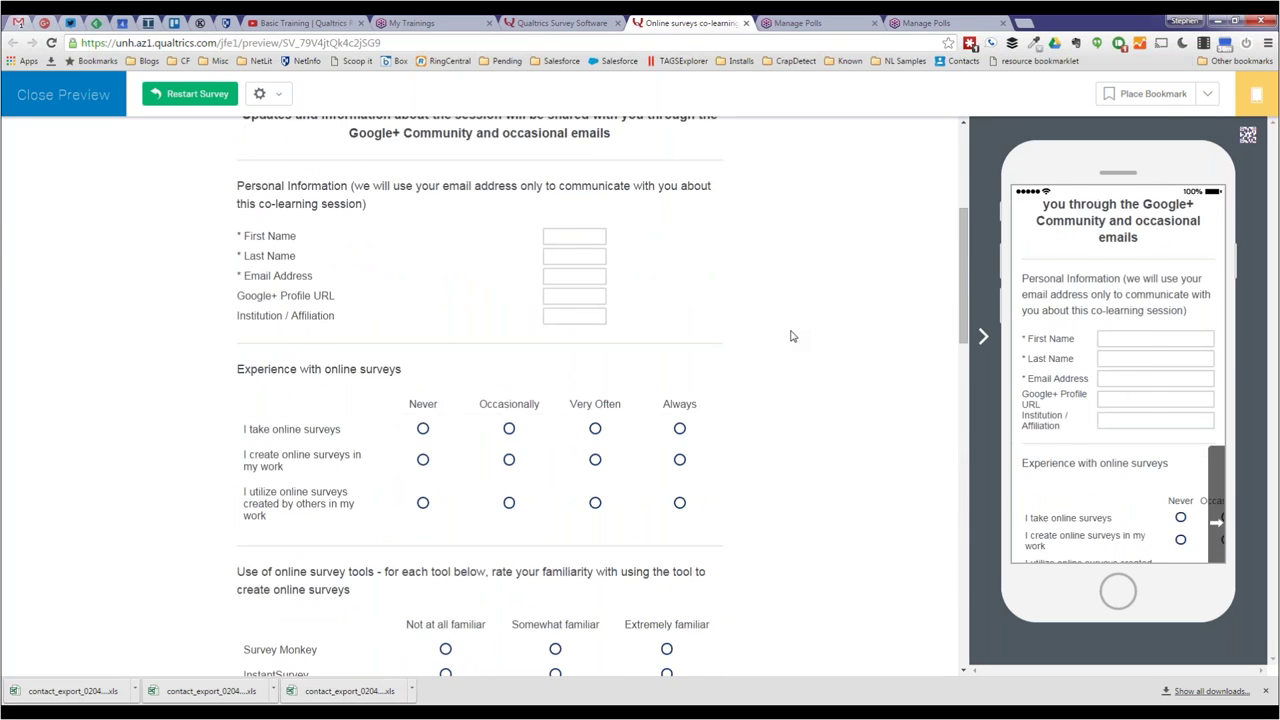
scroll(790, 336, "up", 1)
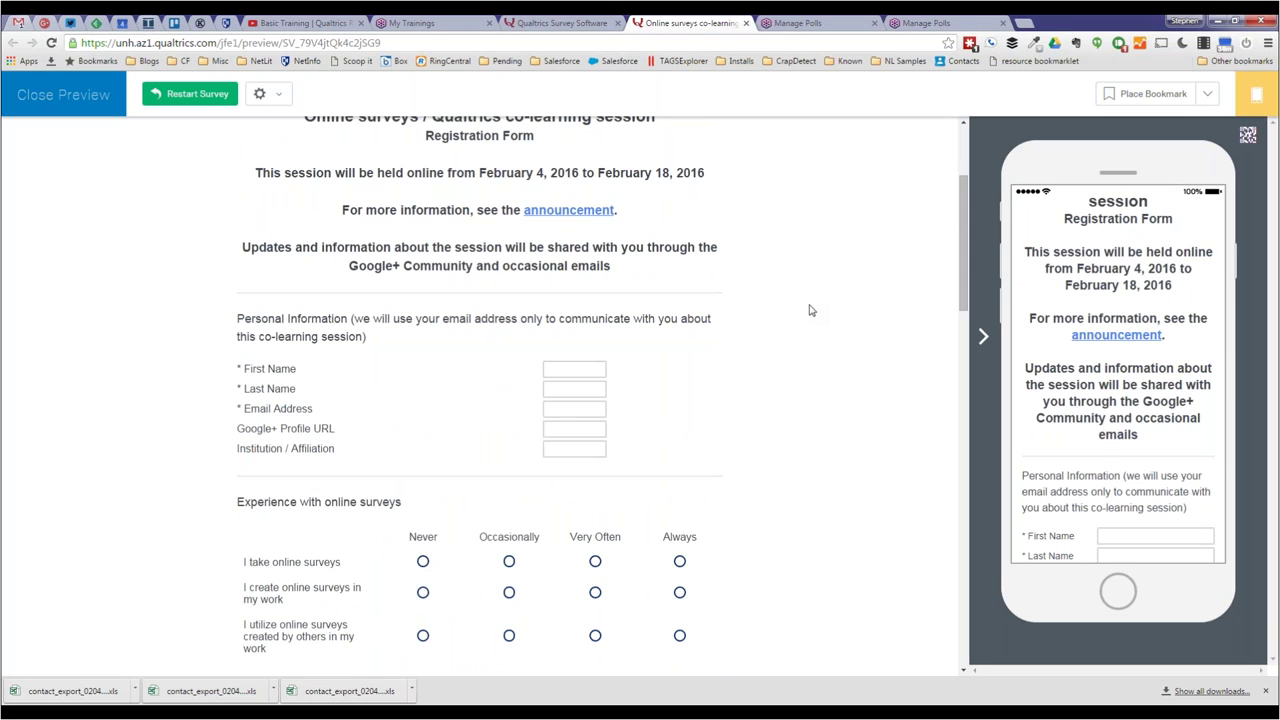
scroll(811, 311, "up", 2)
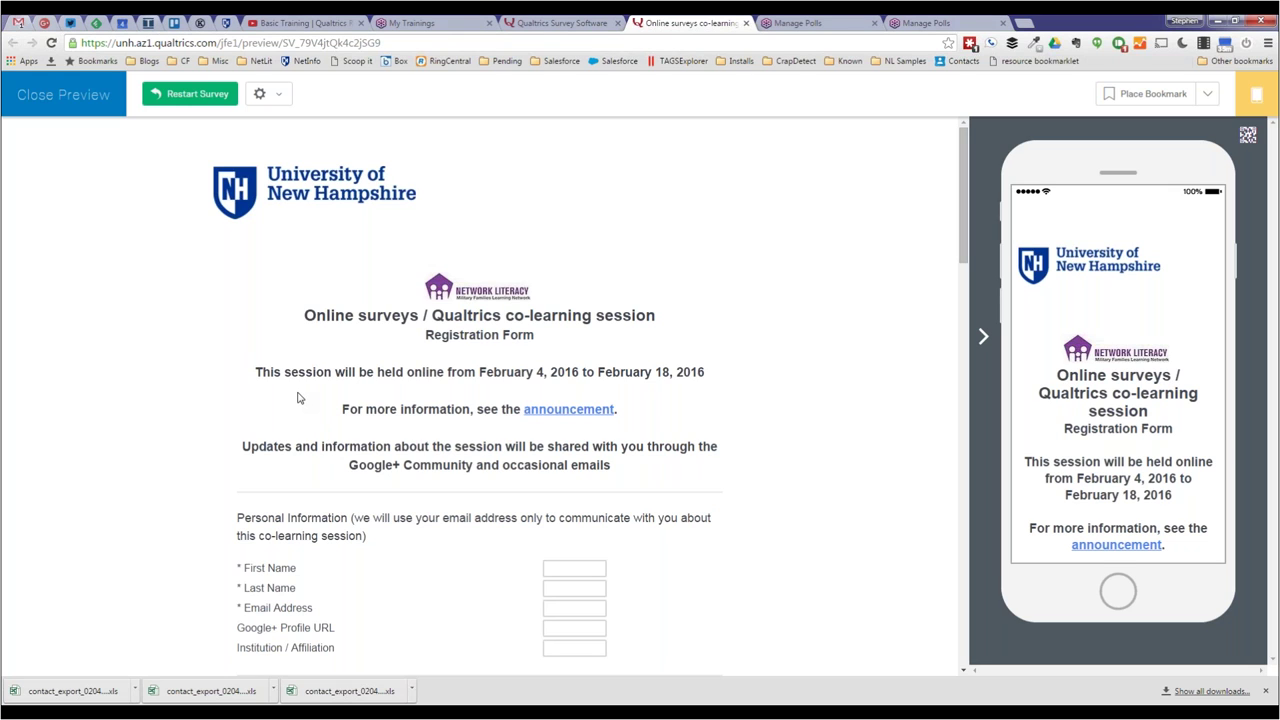
Step: In the previewed ranking question, put "Understanding of survey methodology and best practices" first and "Increased interaction with peers interested in using surveys" second
scroll(215, 408, "down", 5)
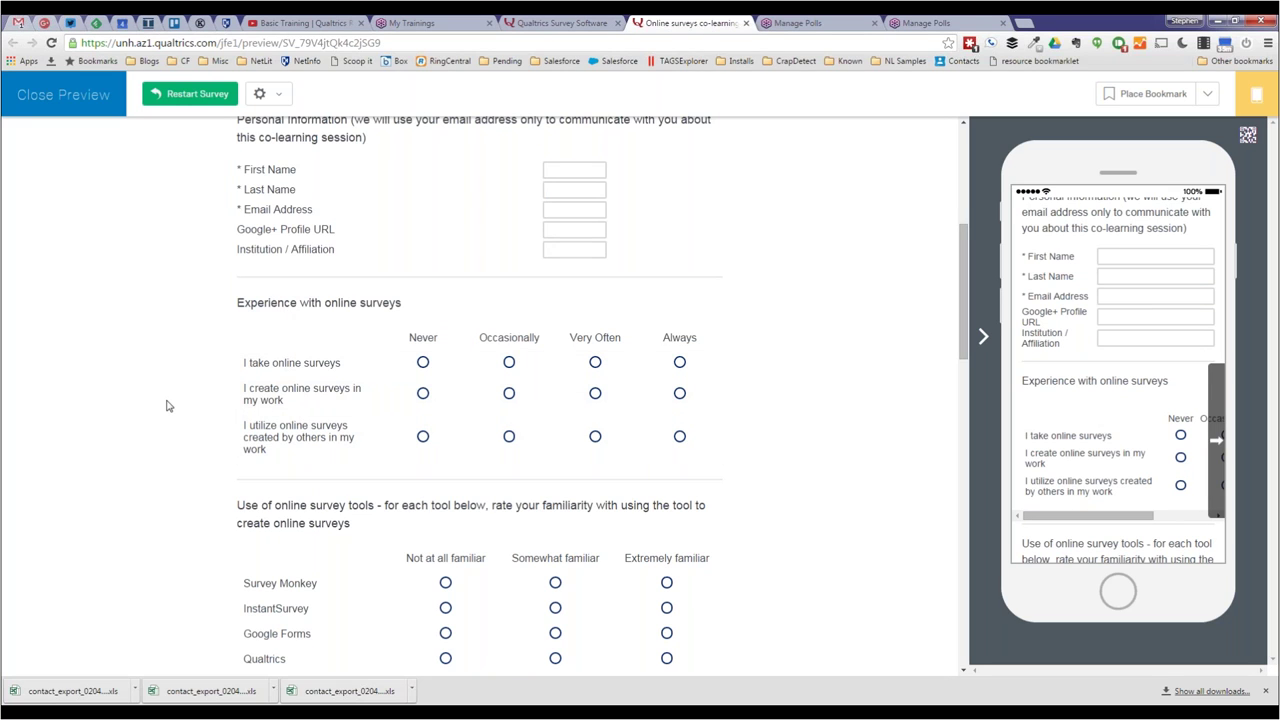
scroll(168, 405, "down", 1)
scroll(168, 405, "down", 4)
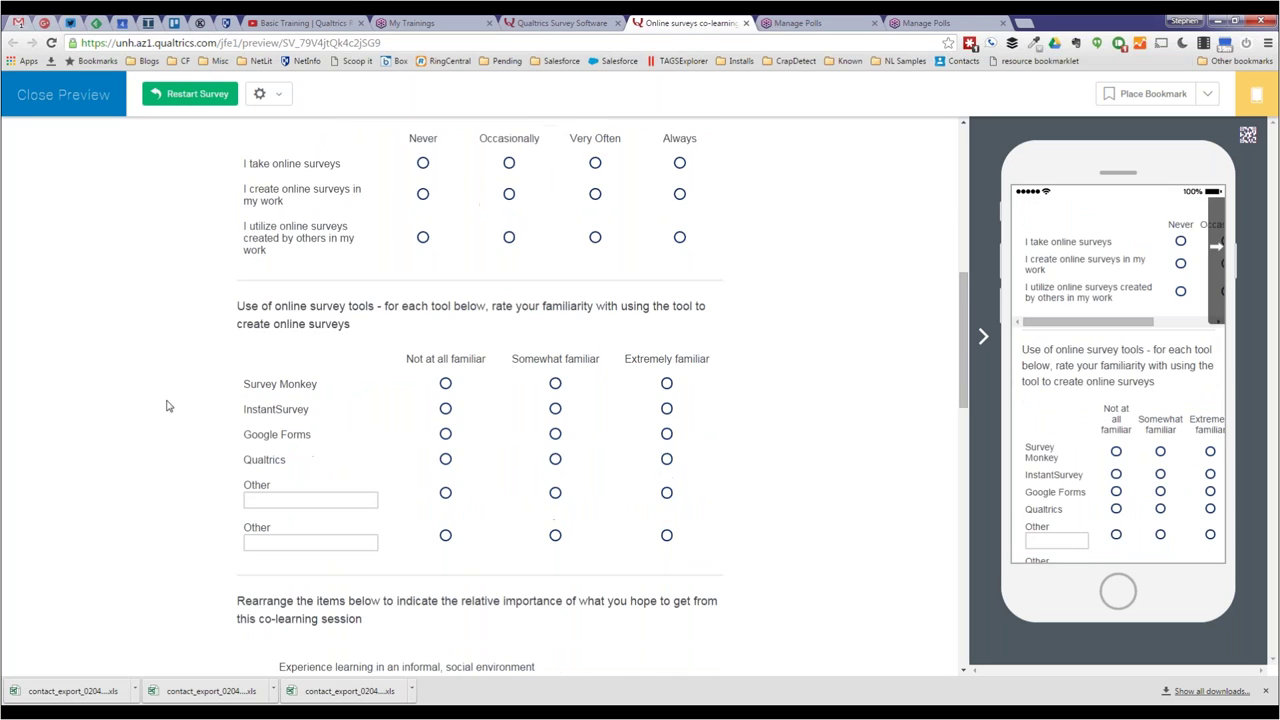
scroll(168, 405, "down", 1)
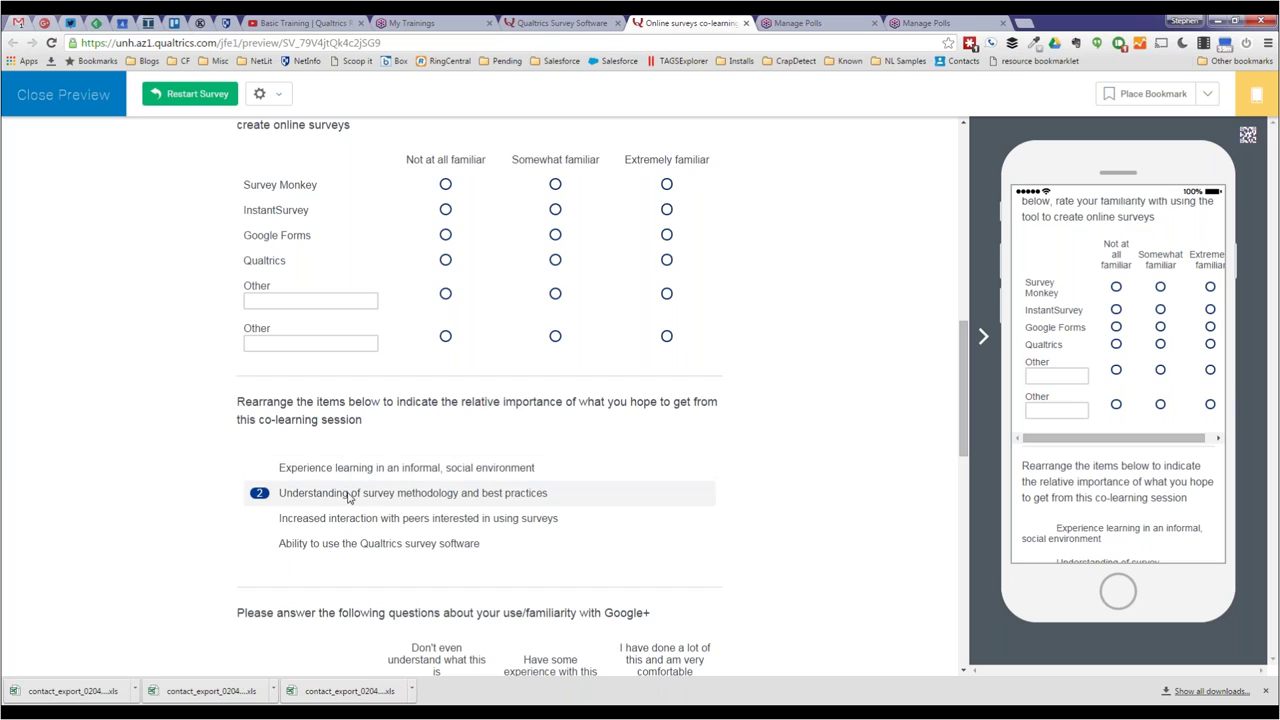
left_click_drag(371, 496, 366, 467)
left_click_drag(362, 518, 356, 485)
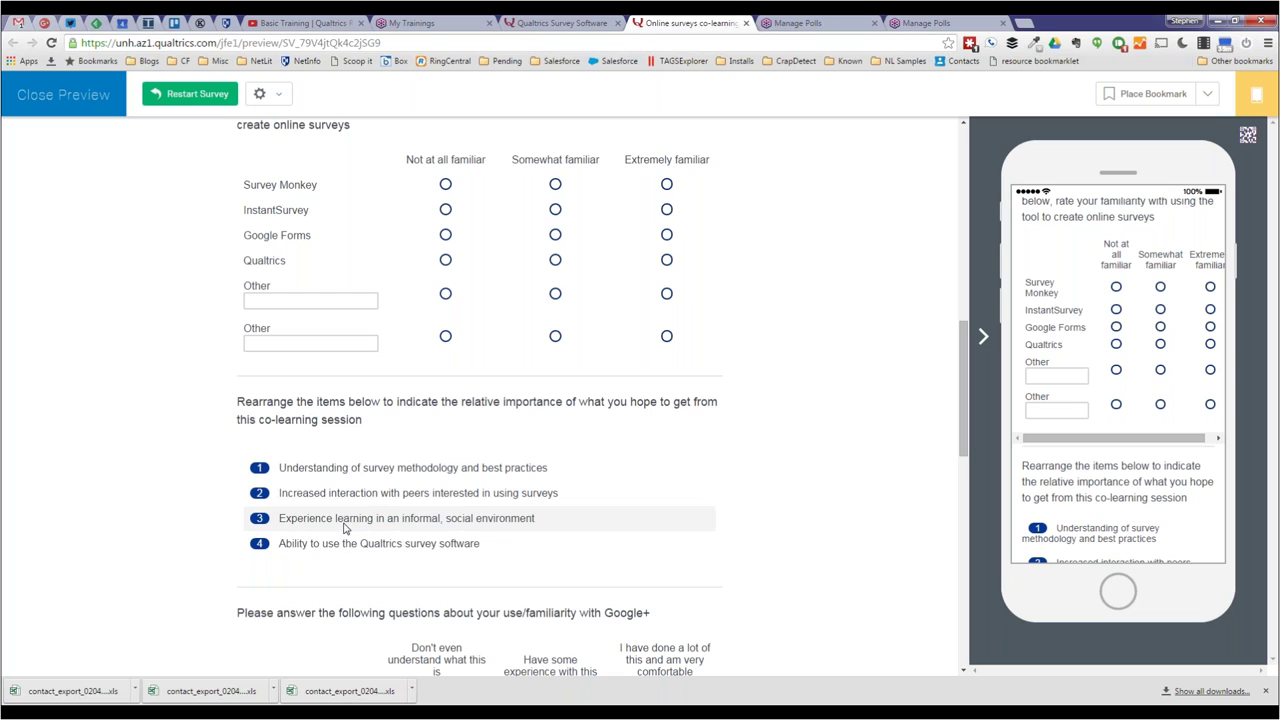
Step: Mark New Hampshire on the map question as the work location and close the survey preview
scroll(186, 547, "down", 6)
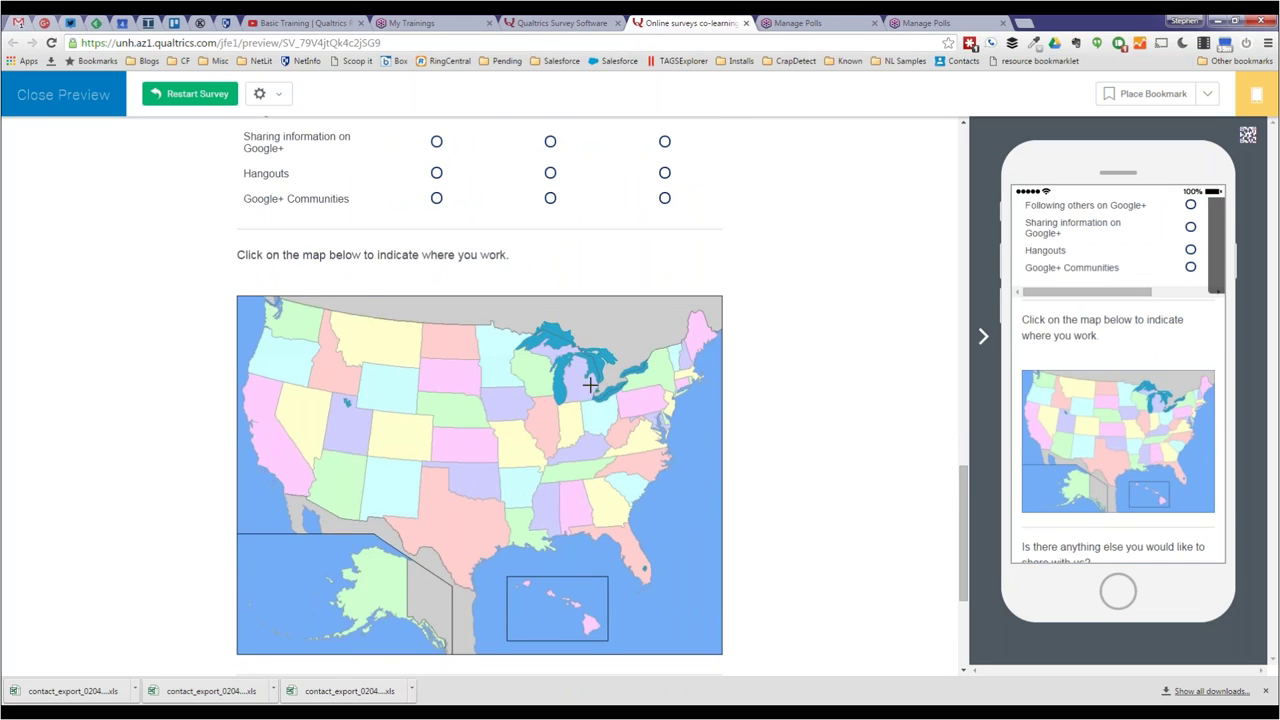
left_click(684, 360)
scroll(142, 537, "up", 4)
scroll(143, 534, "down", 3)
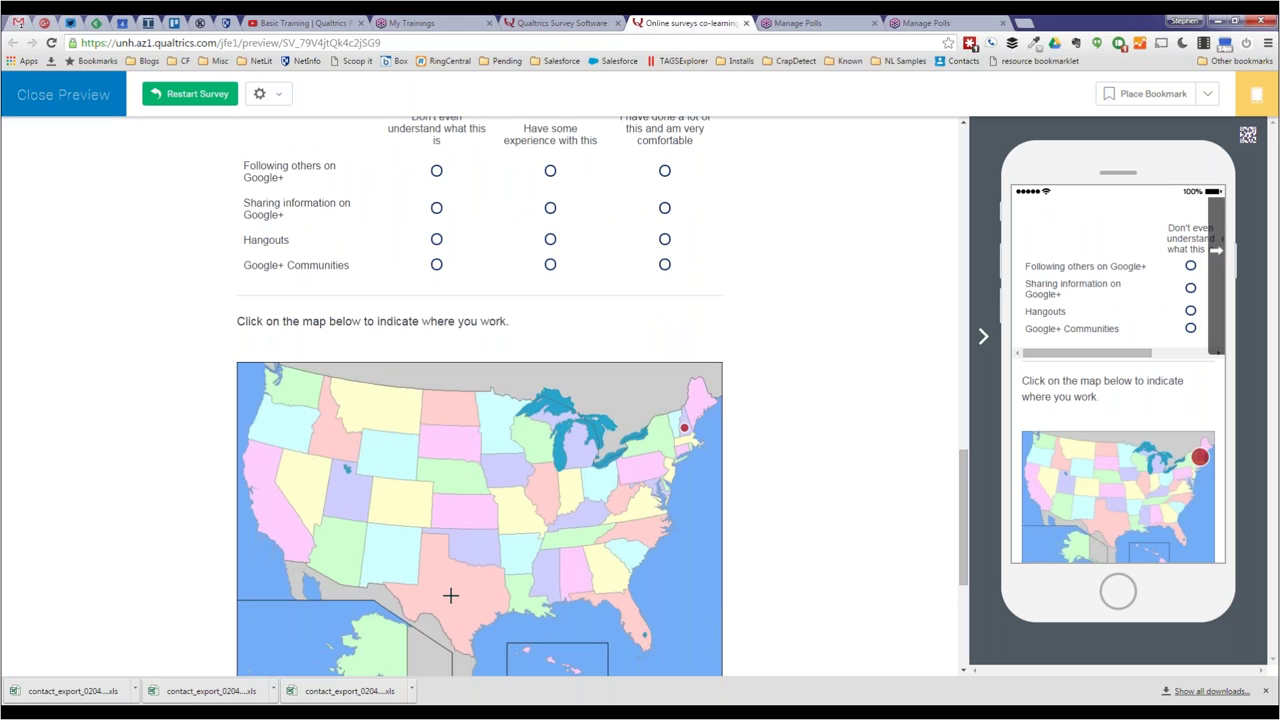
scroll(474, 590, "down", 1)
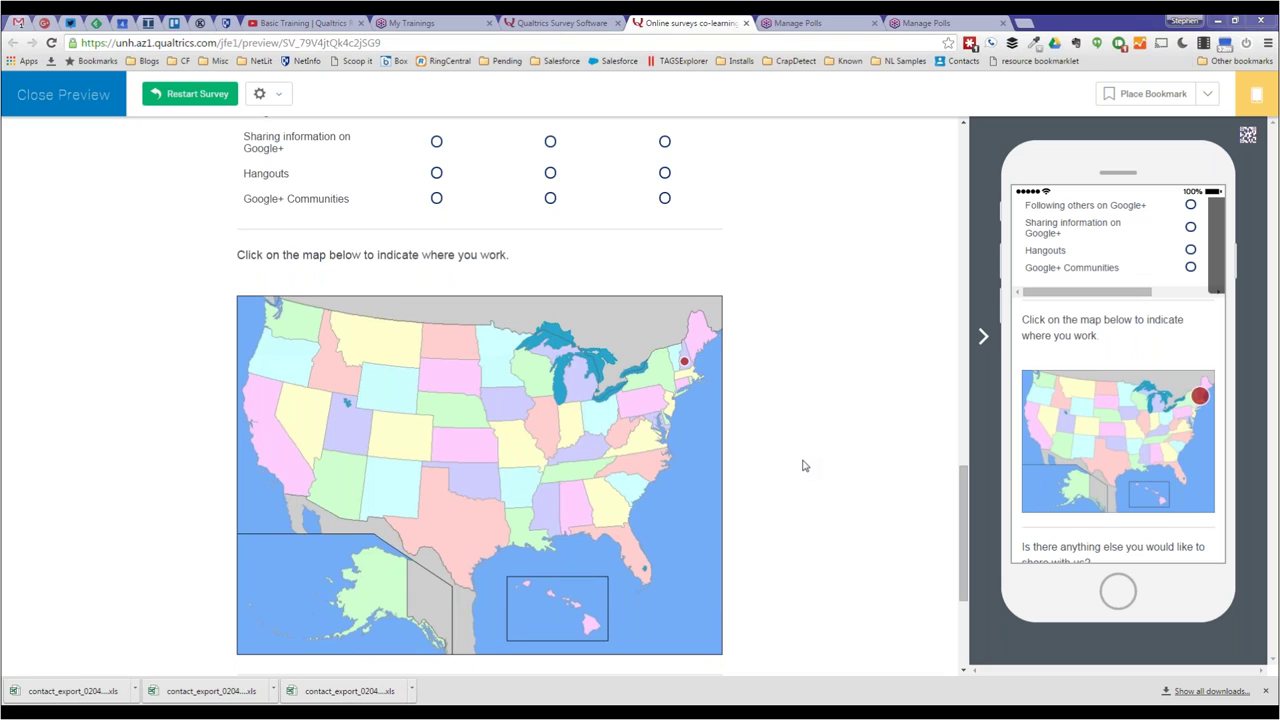
left_click(58, 96)
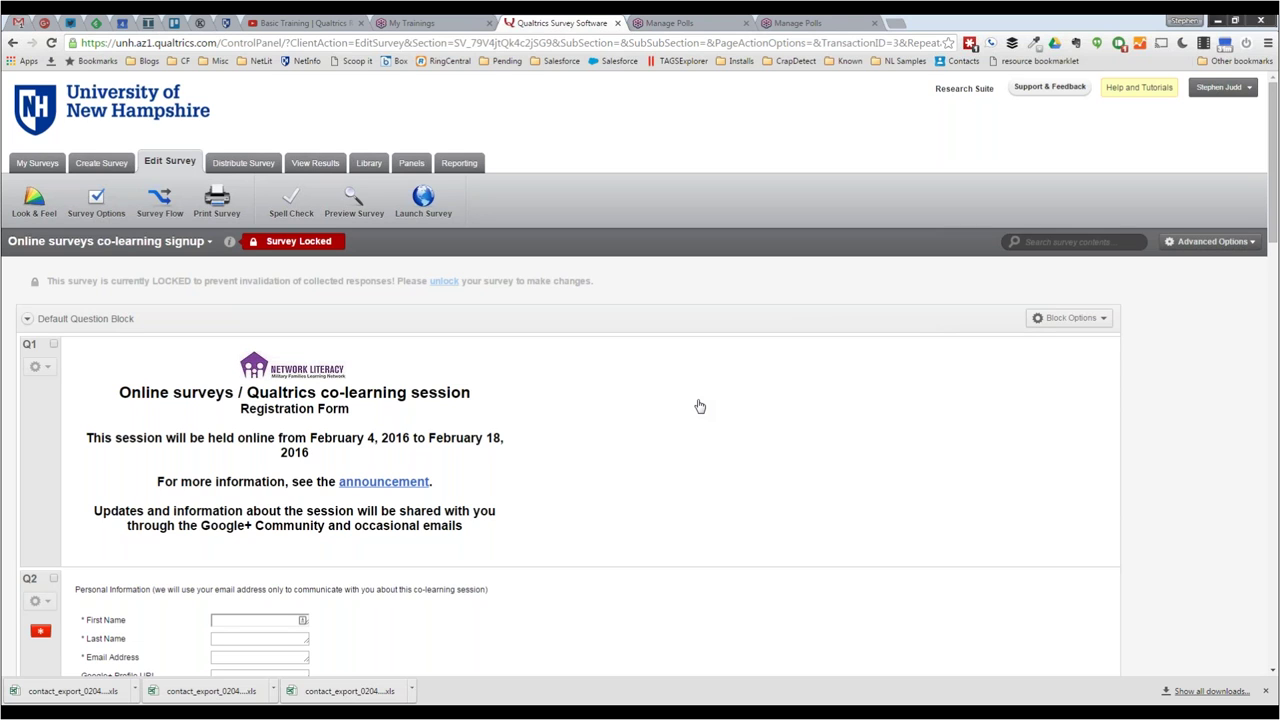
Step: Switch to the Online surveys community in Google+ and load its new posts
left_click(44, 23)
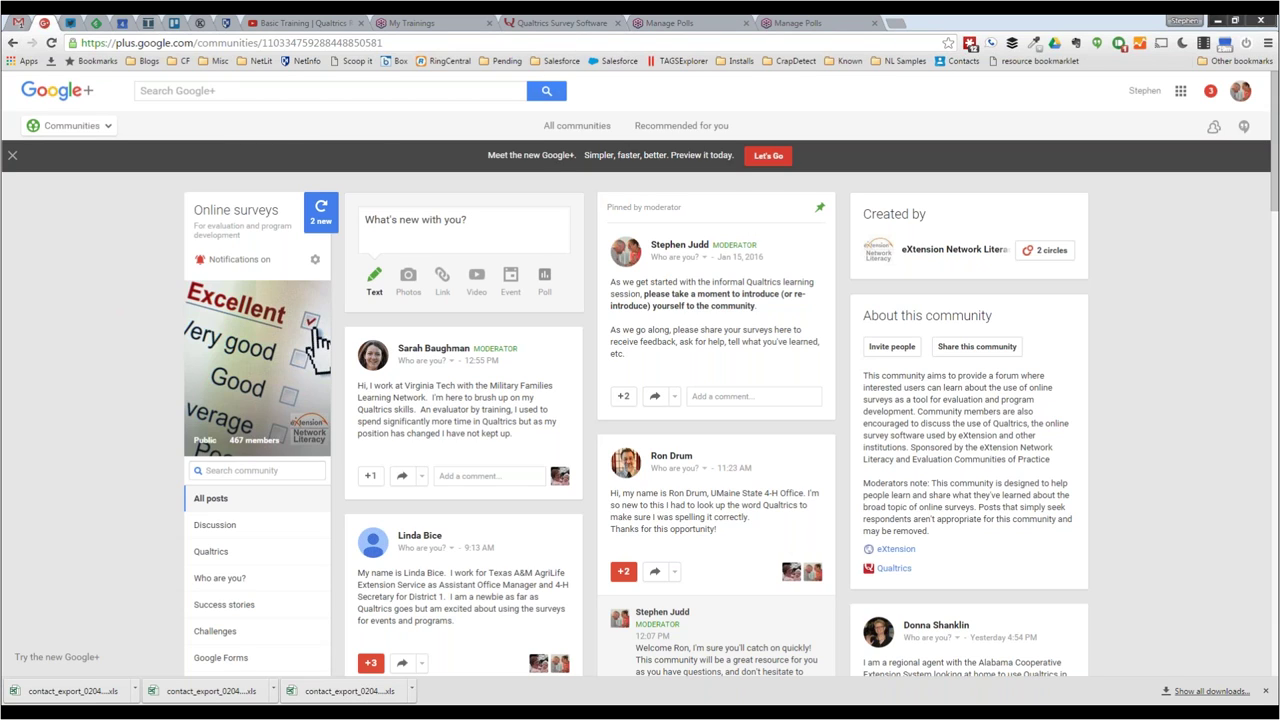
left_click(325, 228)
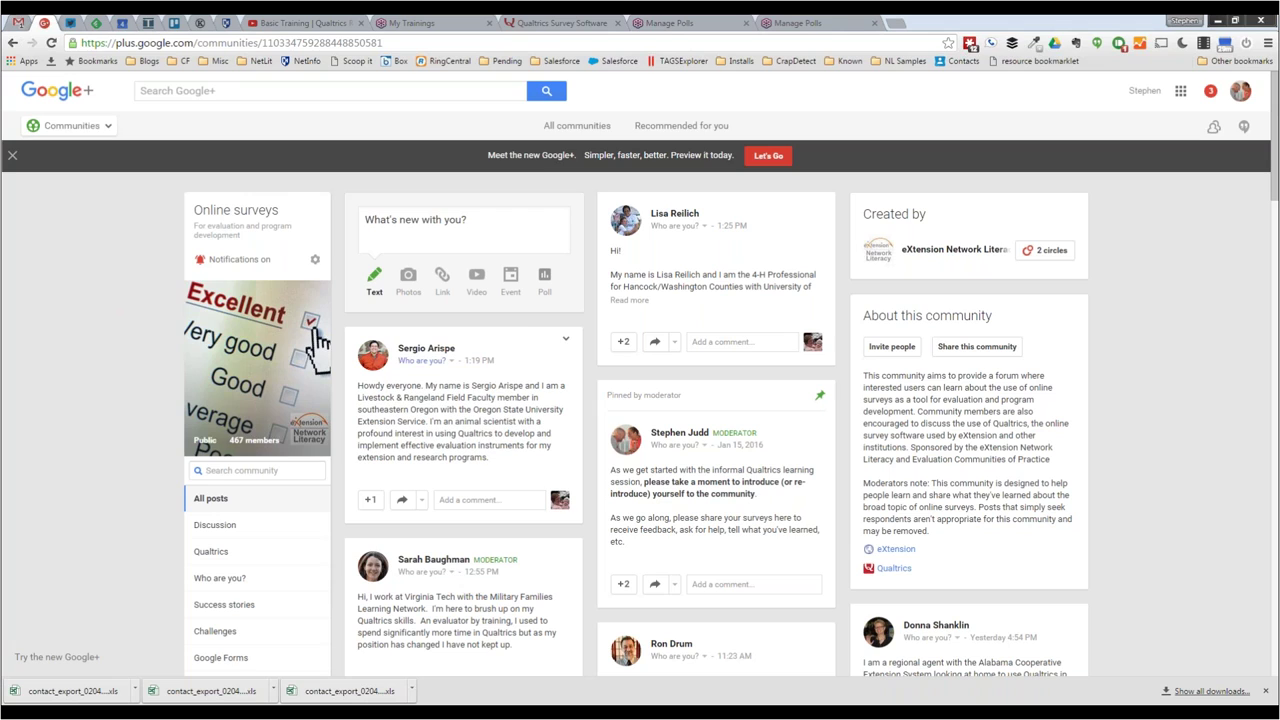
Step: Review the category options of the first introduction post in the community feed and keep it under "Who are you?"
left_click(438, 361)
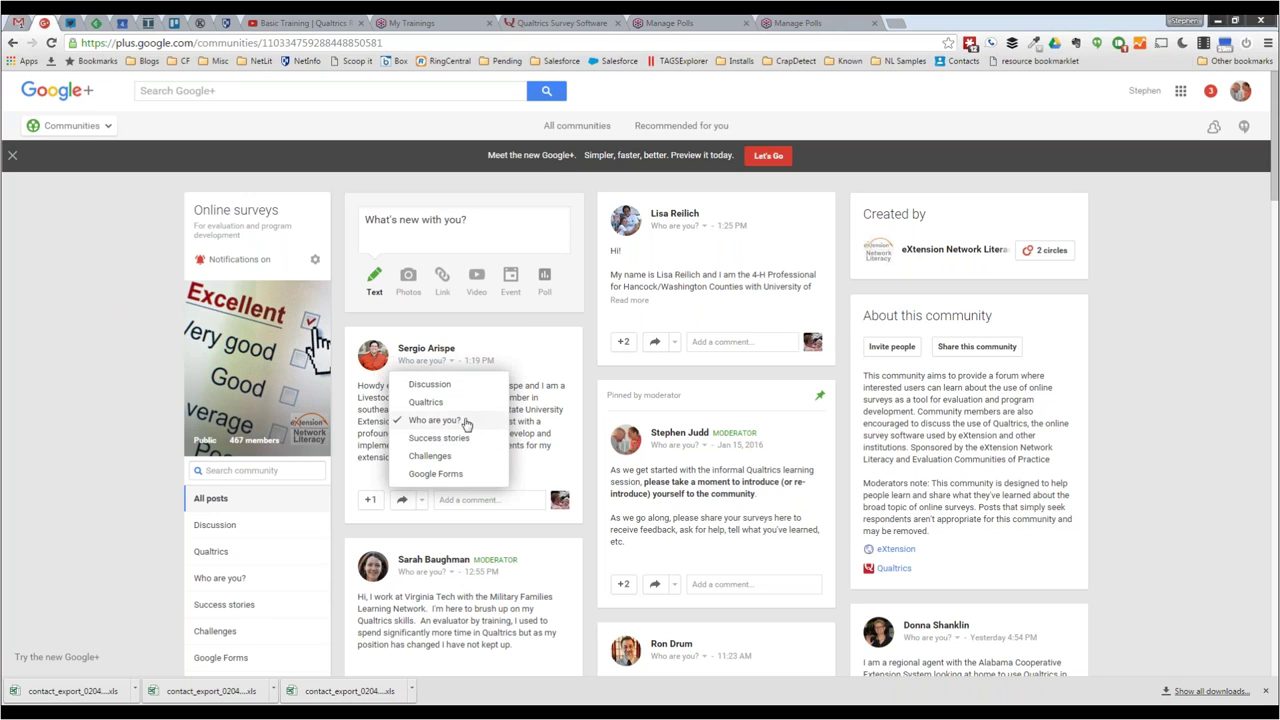
left_click(434, 420)
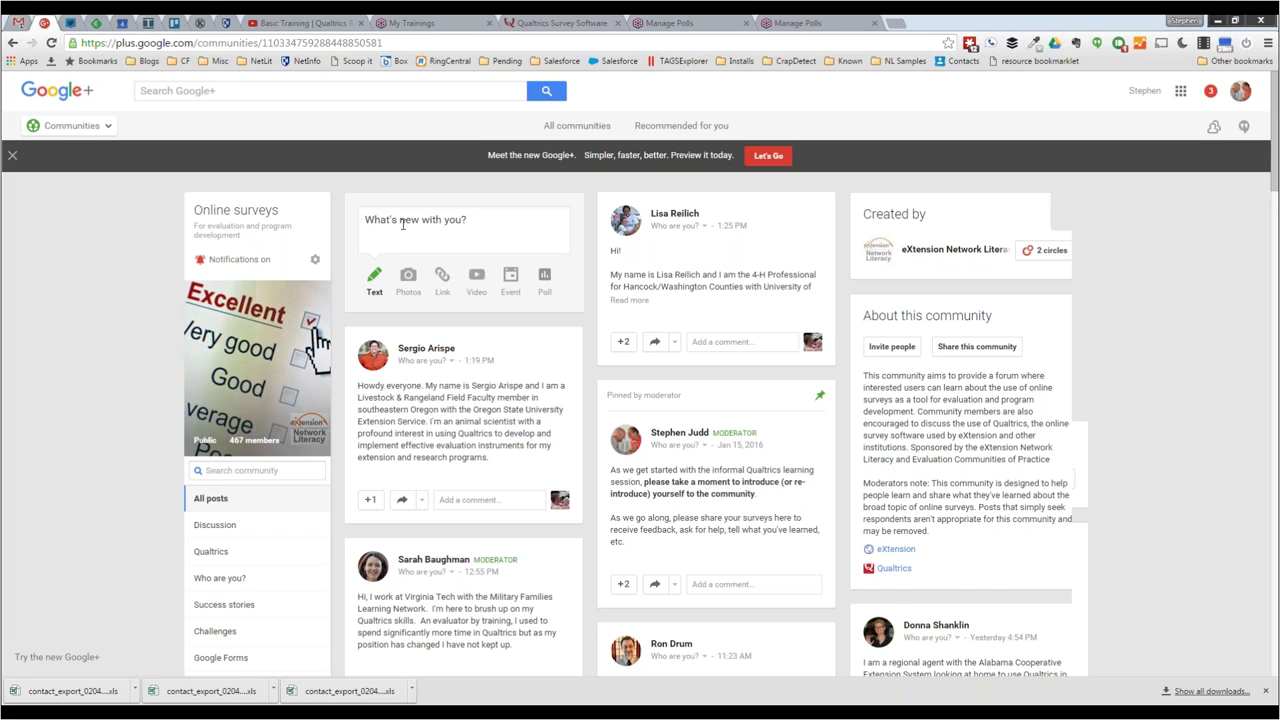
Step: Start a community post with a link attachment, look through its category choices, and discard the draft
left_click(403, 224)
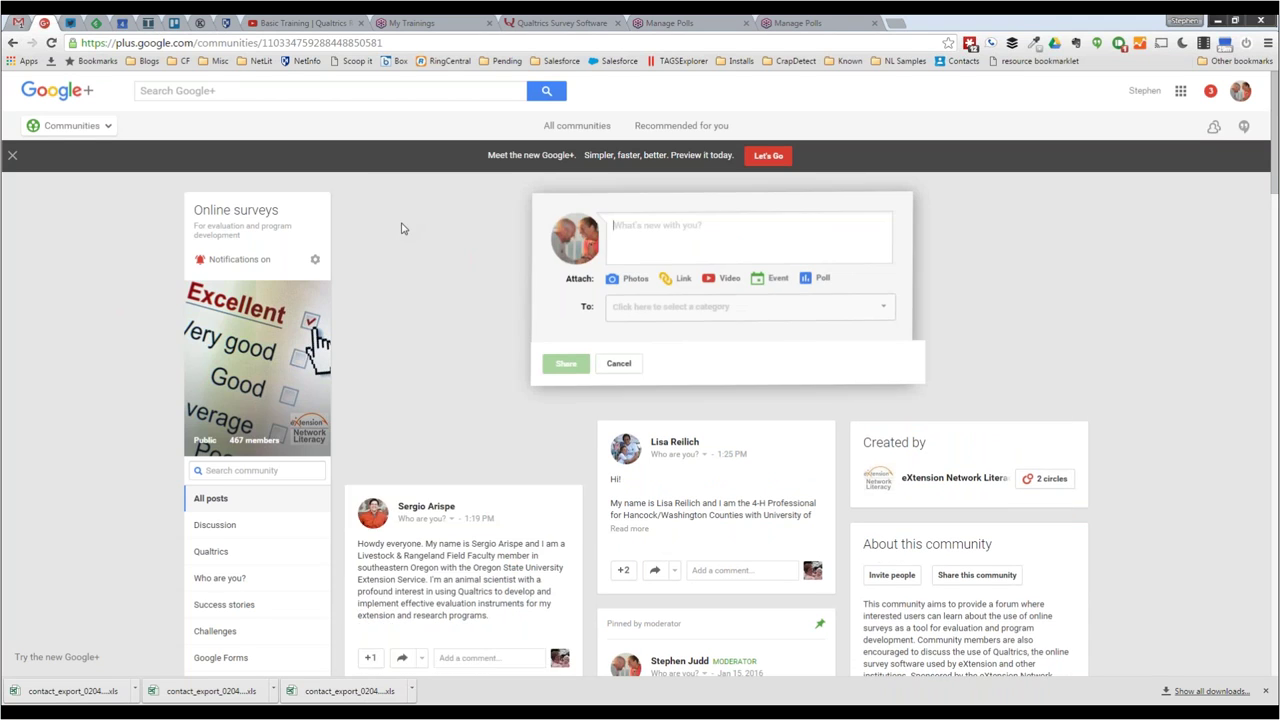
left_click(680, 281)
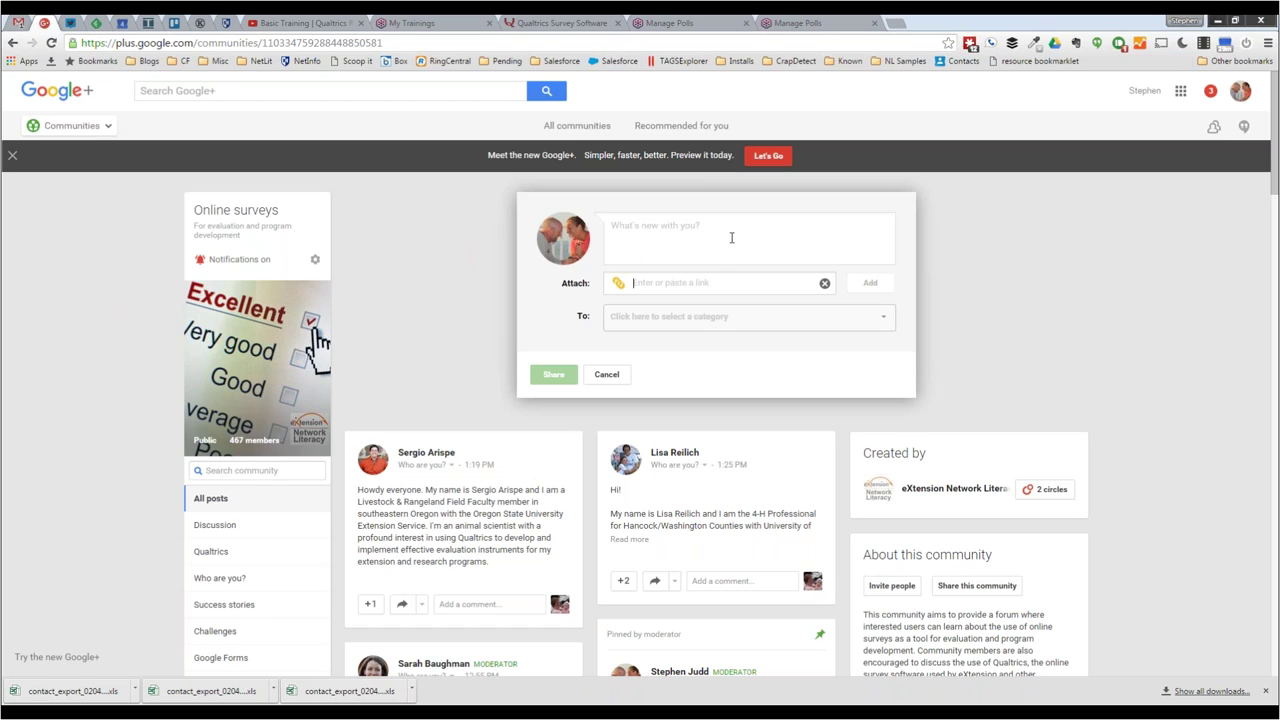
left_click(700, 320)
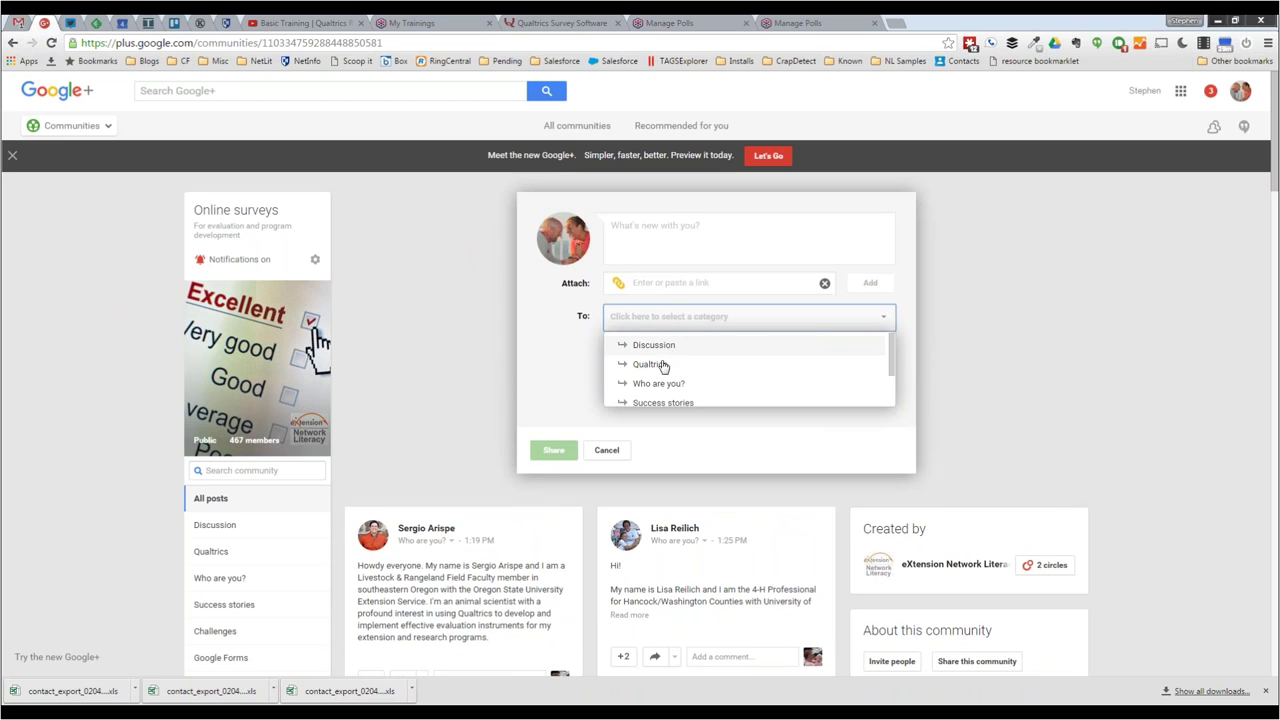
left_click(586, 359)
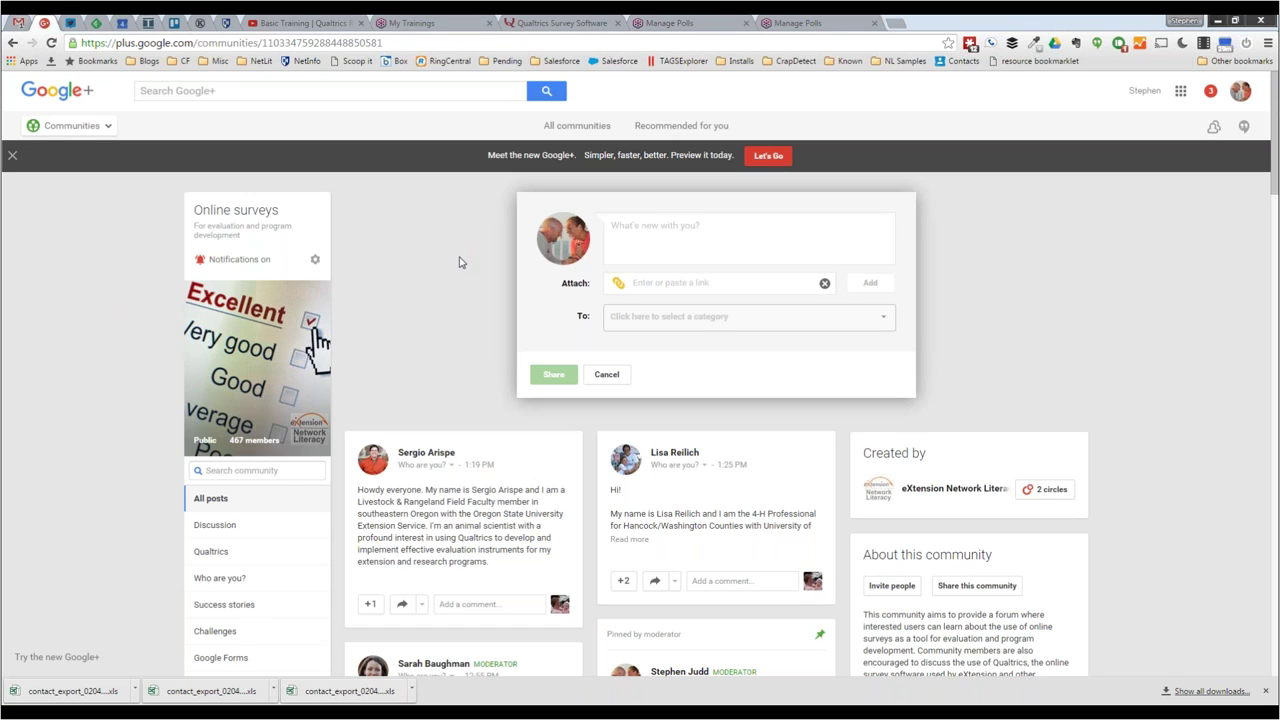
left_click(608, 375)
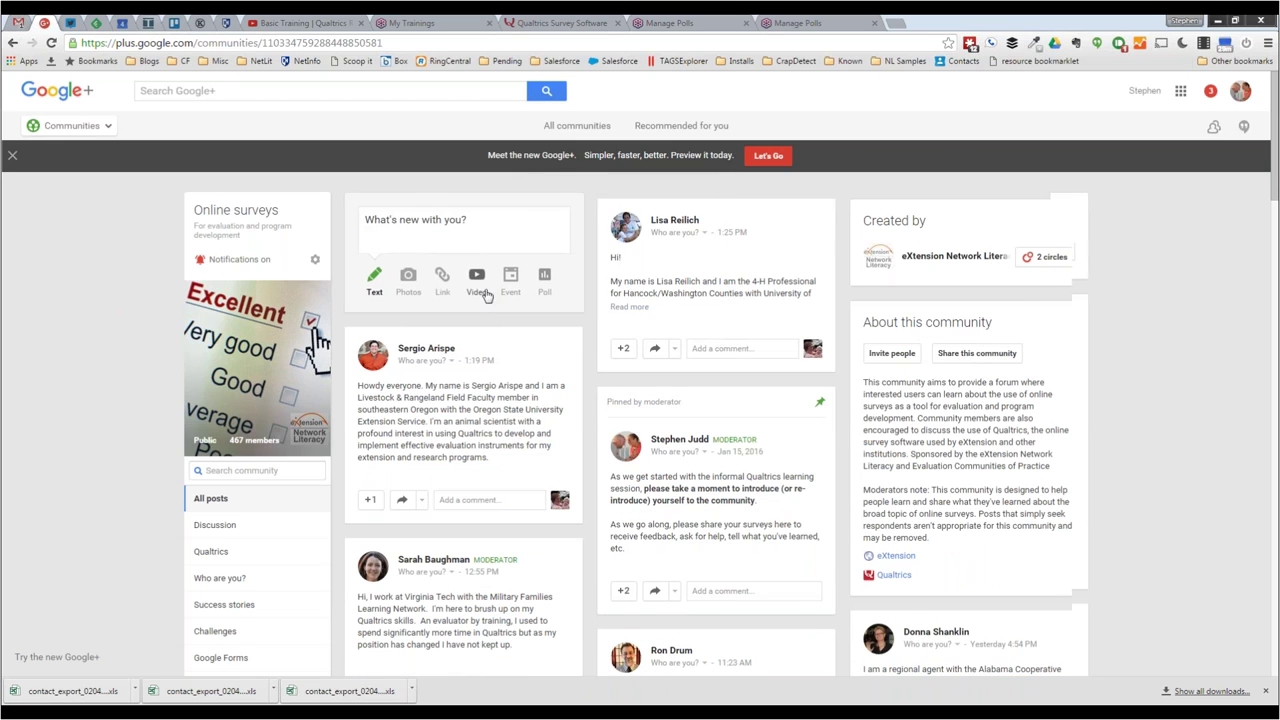